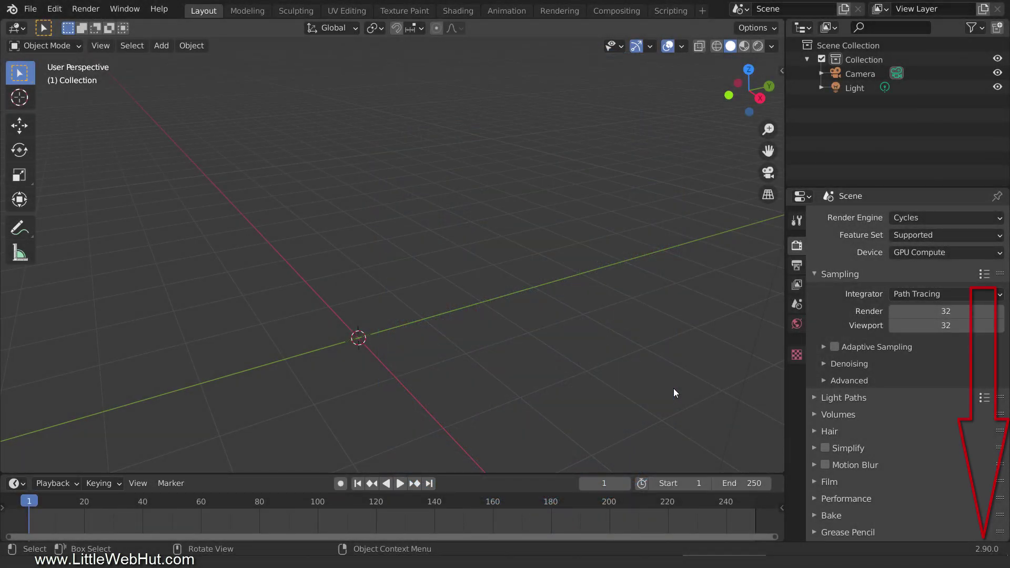
Add a mesh cube at the origin and scale it to 0.1
key("shift+a")
mouse_move(402, 182)
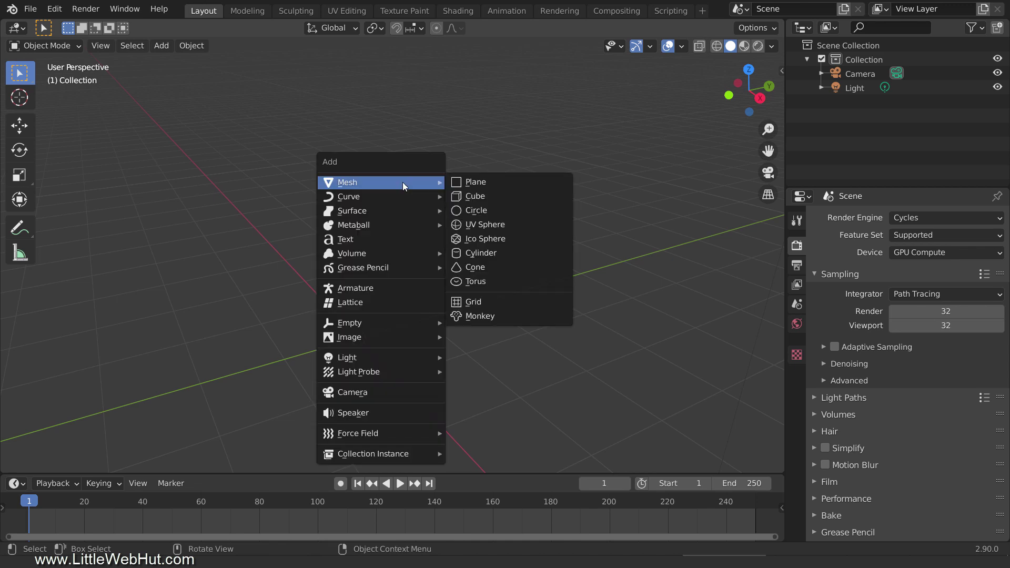
left_click(504, 201)
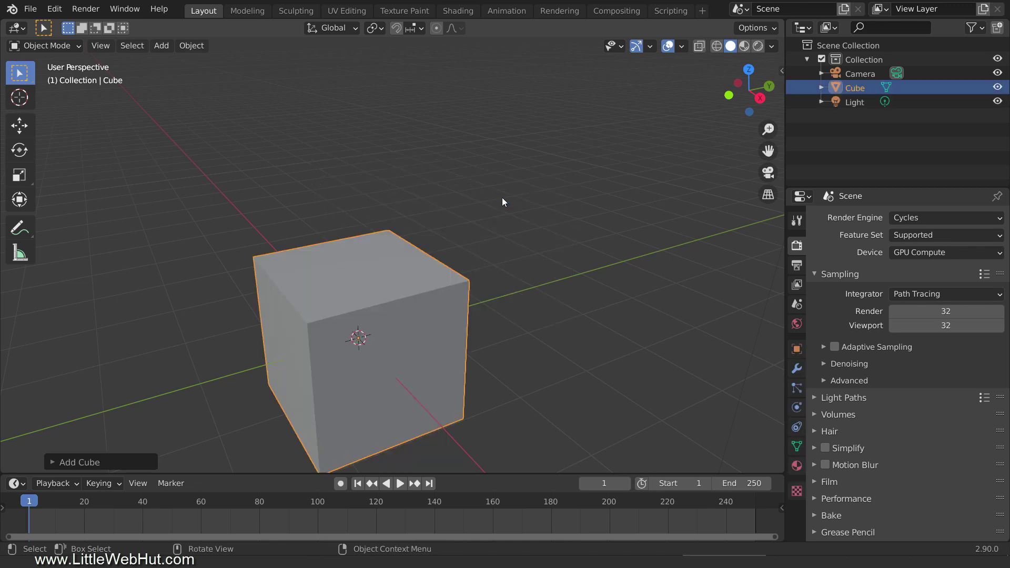
type("s.1")
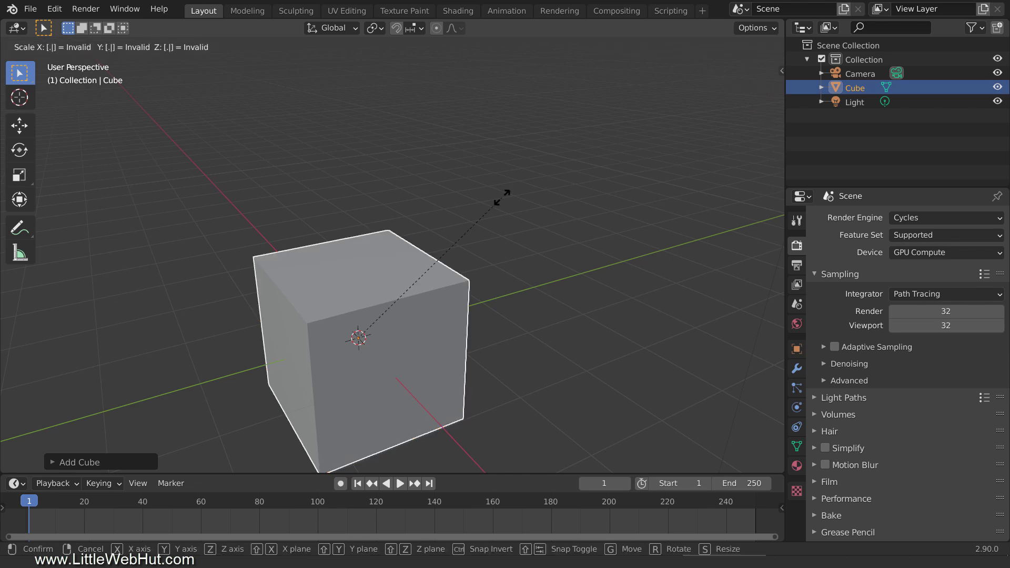
key("Return")
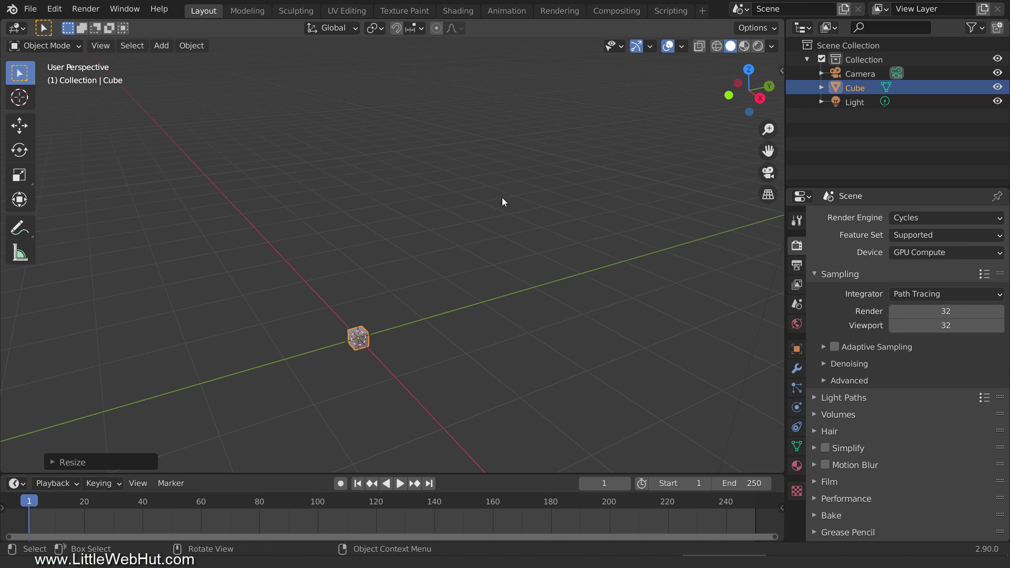
Add three Array modifiers to the small cube
left_click(796, 369)
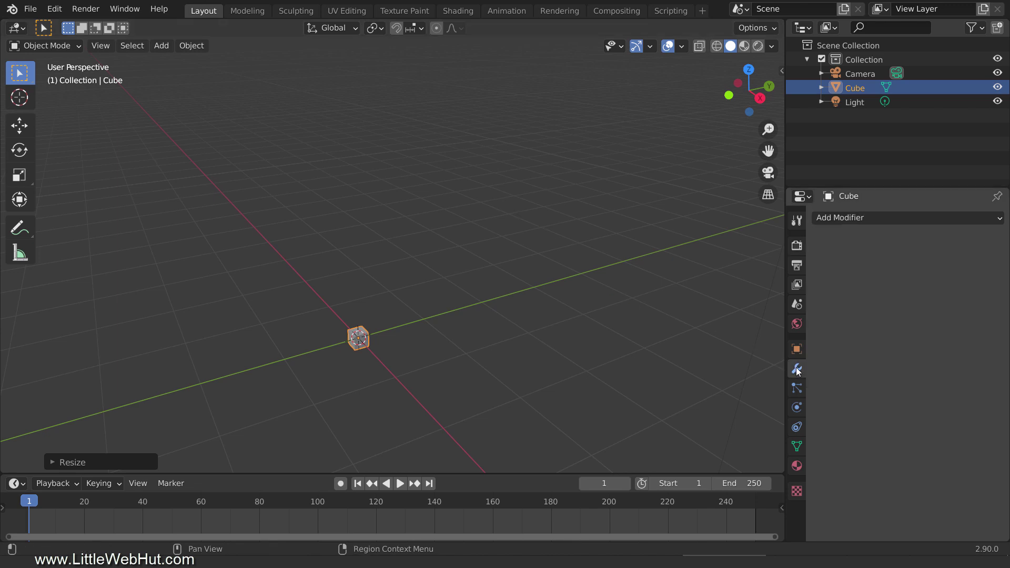
left_click(876, 217)
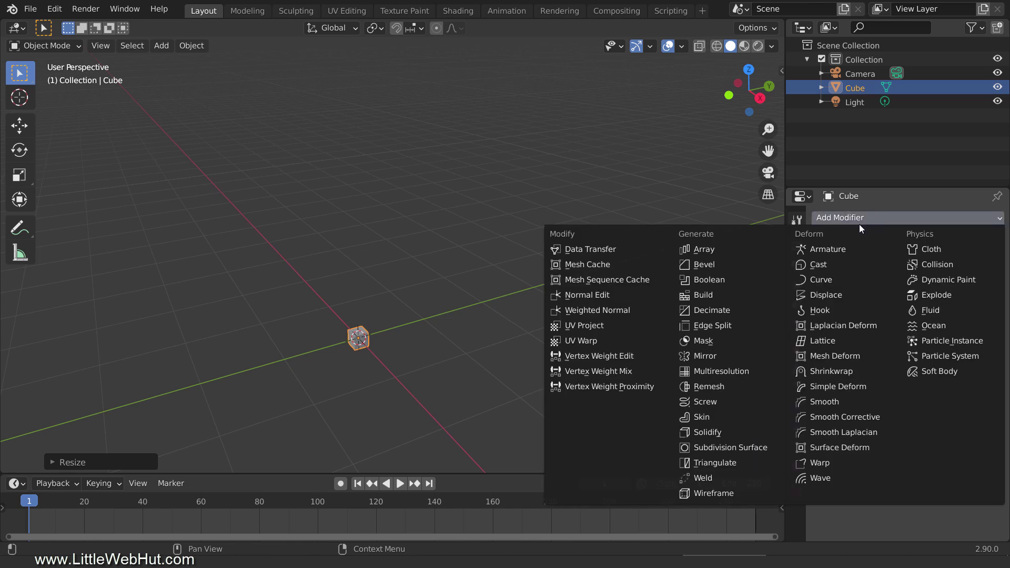
left_click(735, 248)
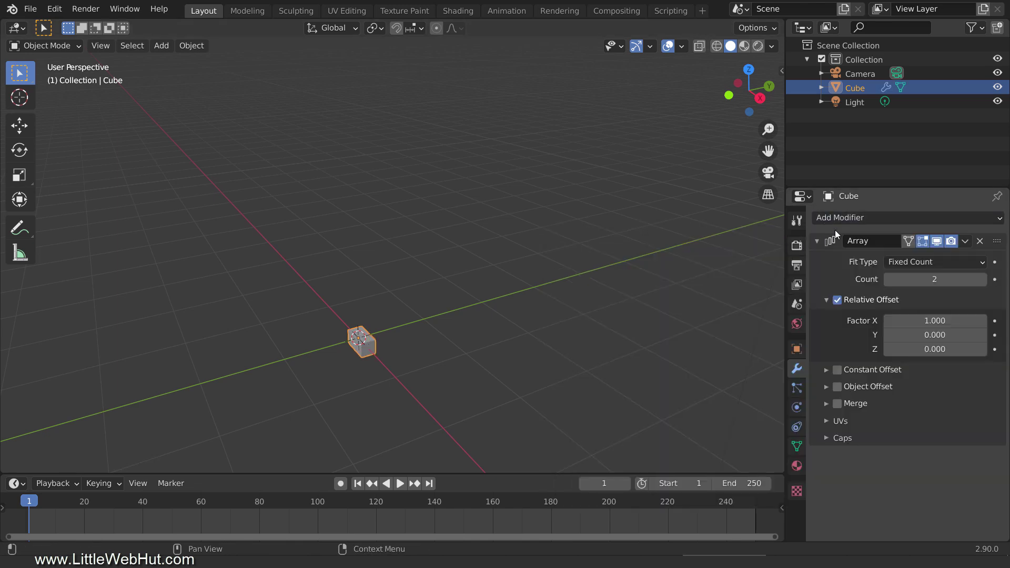
left_click(876, 219)
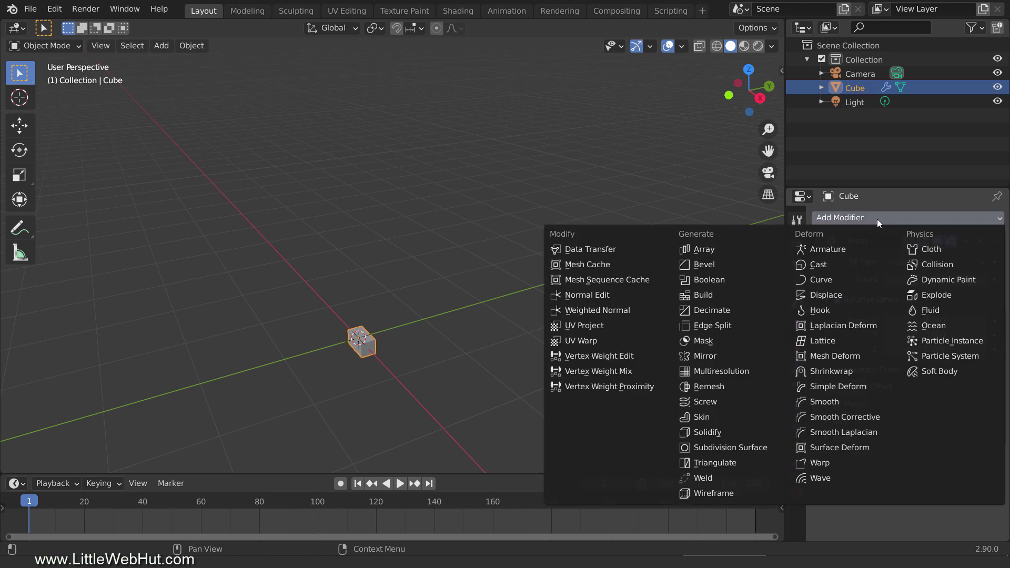
left_click(730, 249)
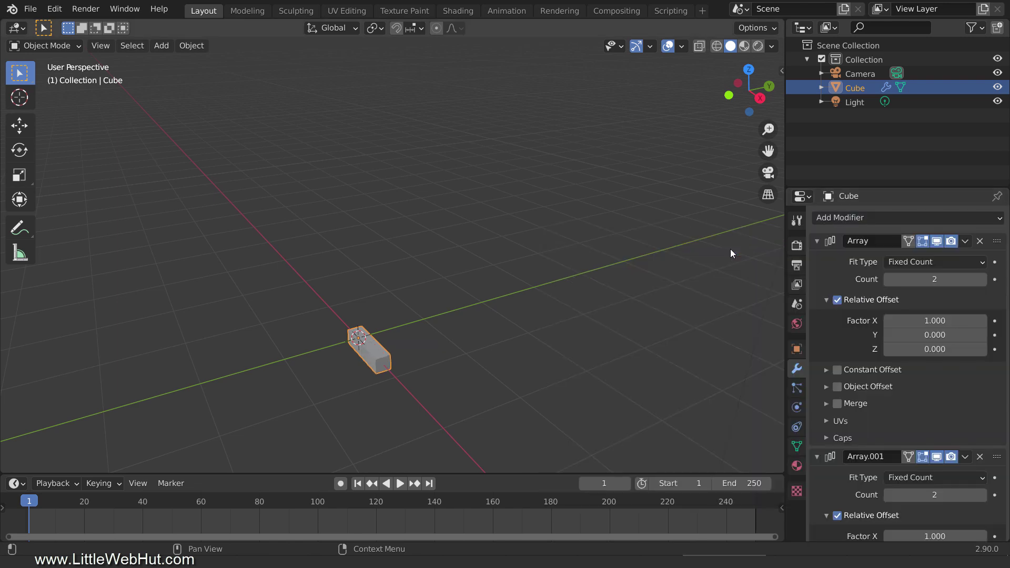
left_click(870, 219)
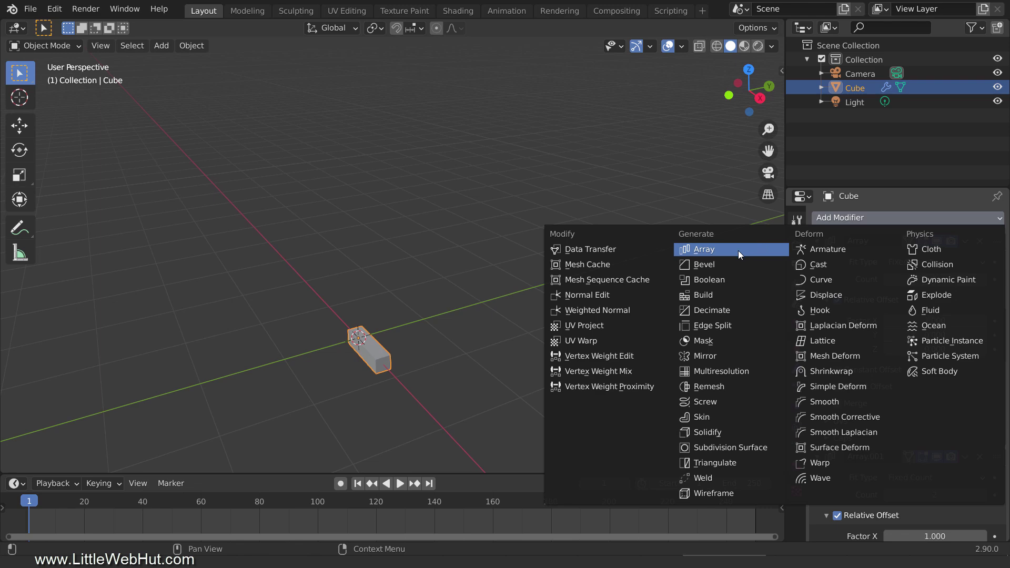
left_click(737, 250)
Add a Solidify modifier below the three Arrays
left_click(869, 217)
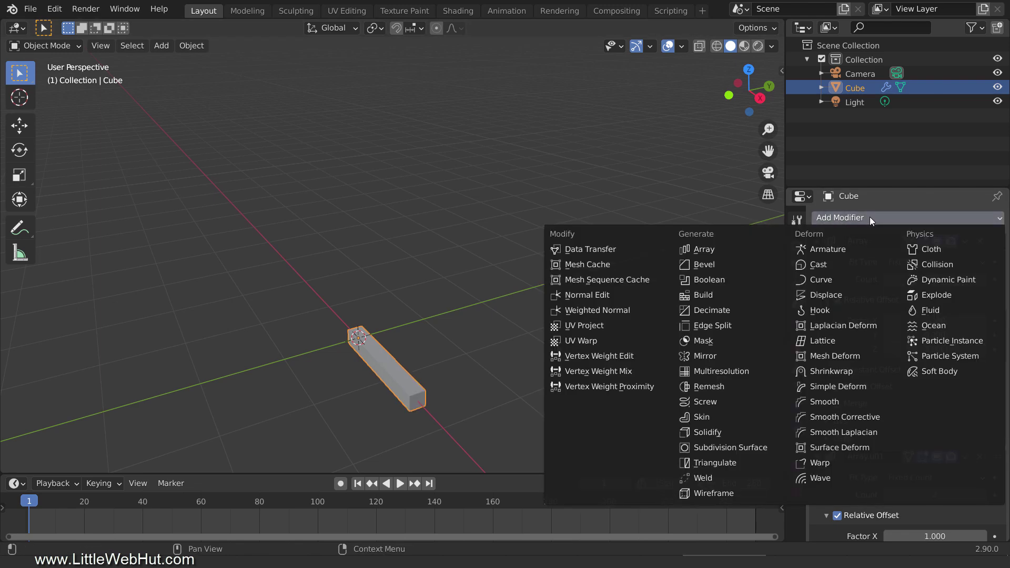
left_click(729, 433)
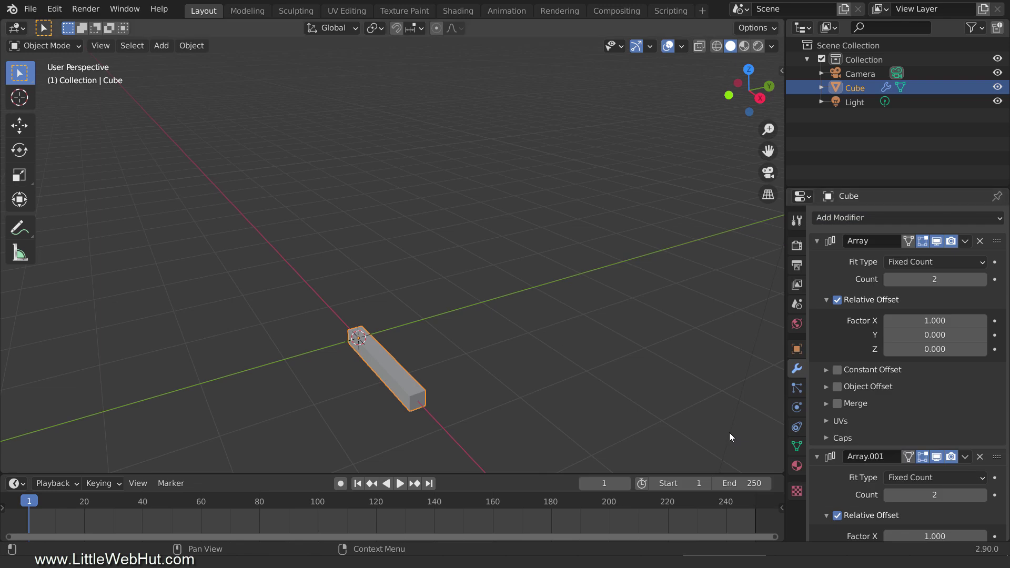
left_click(875, 217)
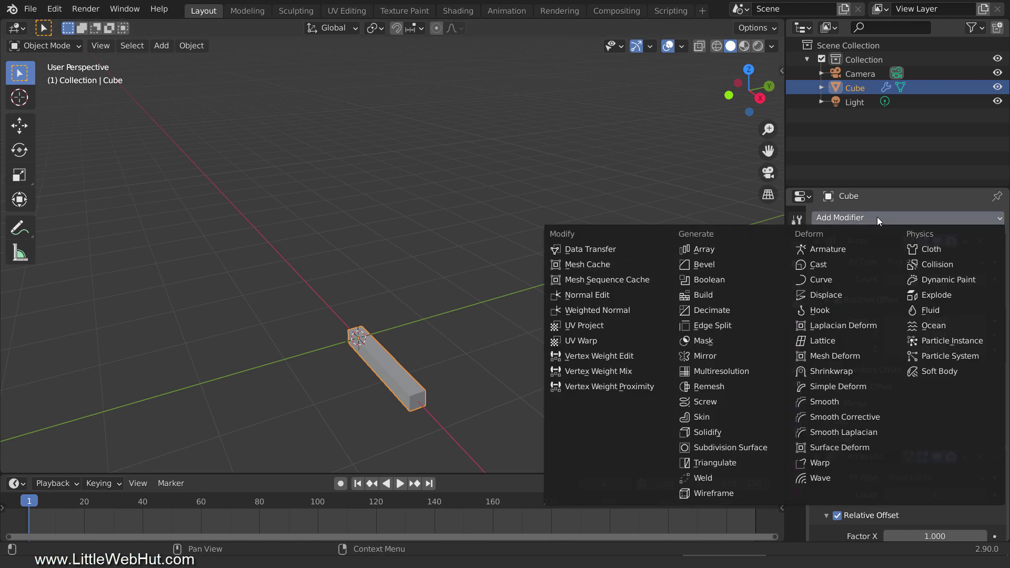
Add a Wireframe modifier and give the first Array 8 copies
left_click(743, 494)
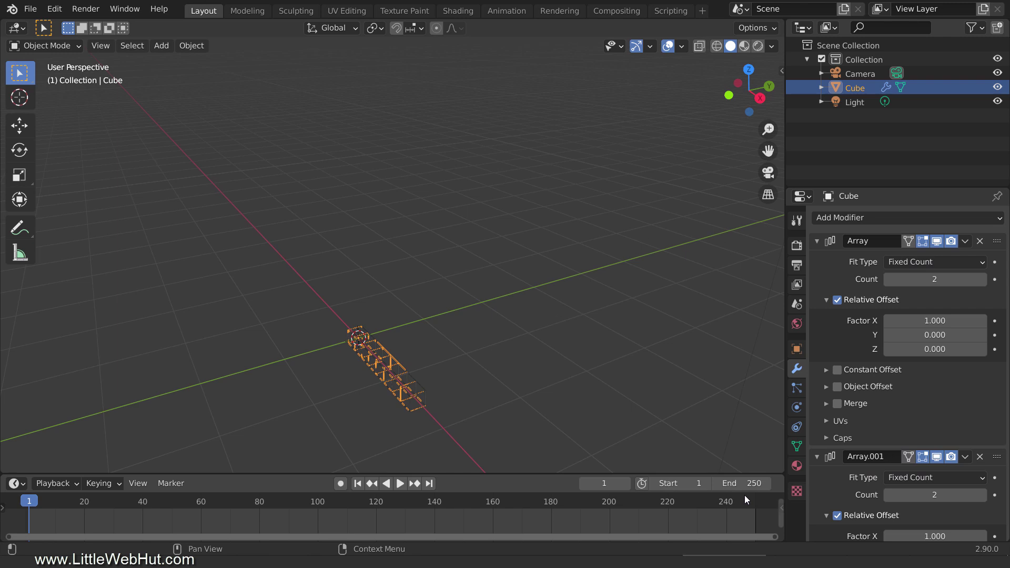
left_click(929, 280)
type("8")
key("Return")
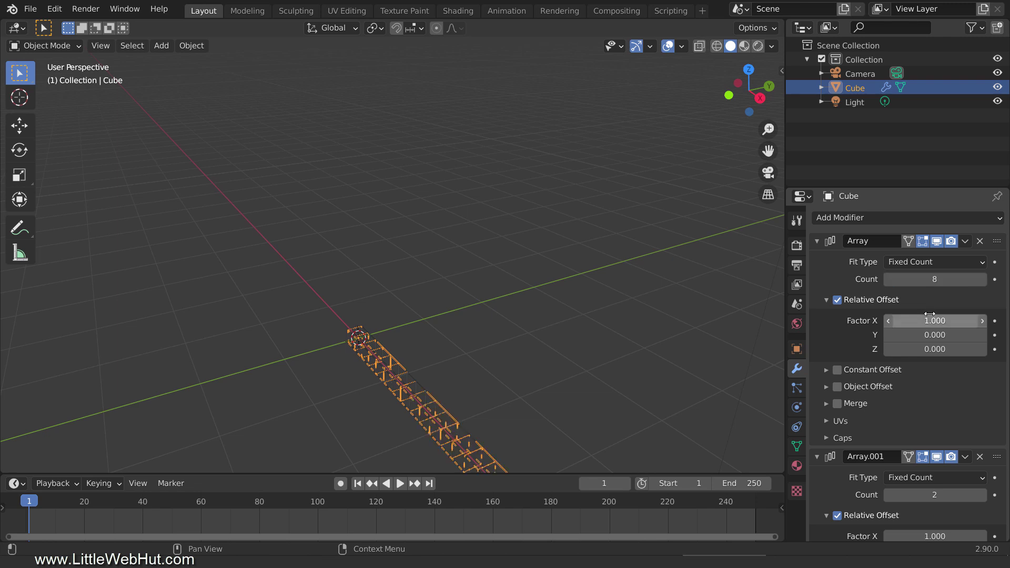
Set Array.001 to 8 copies with offset factors X 0 and Y 1
scroll(929, 311, "down", 5)
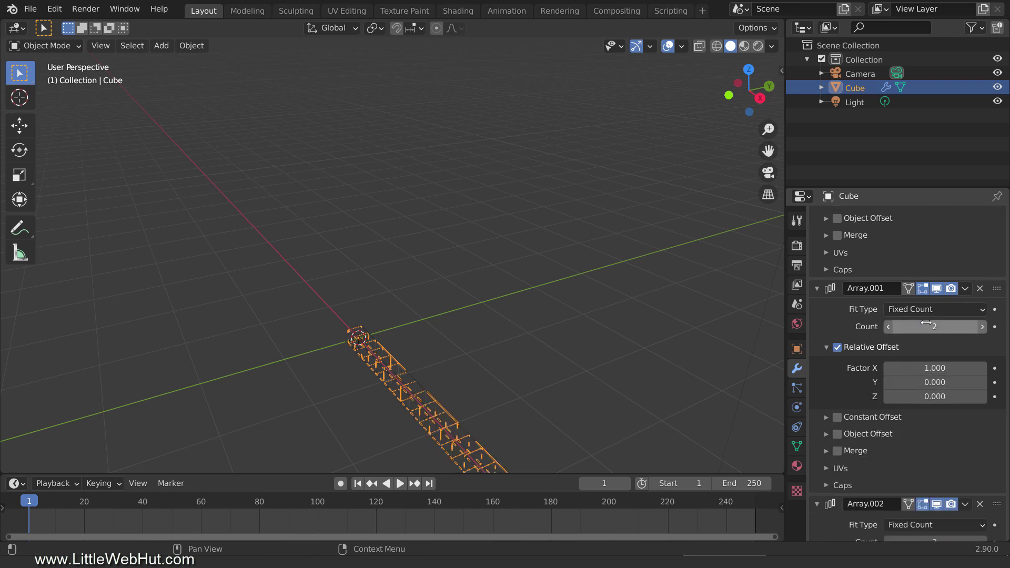
left_click(931, 326)
type("8")
key("Return")
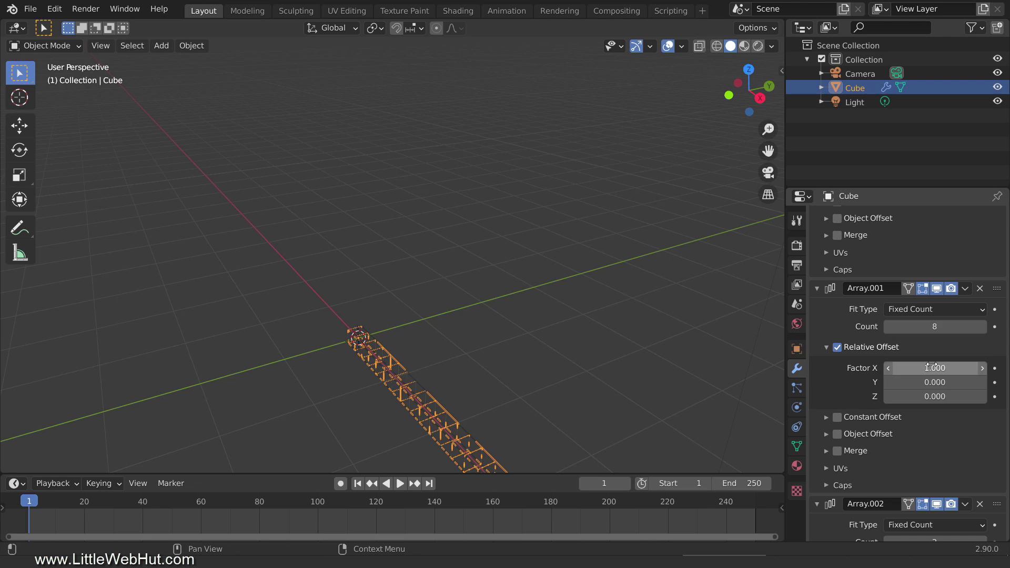
left_click(934, 368)
type("0")
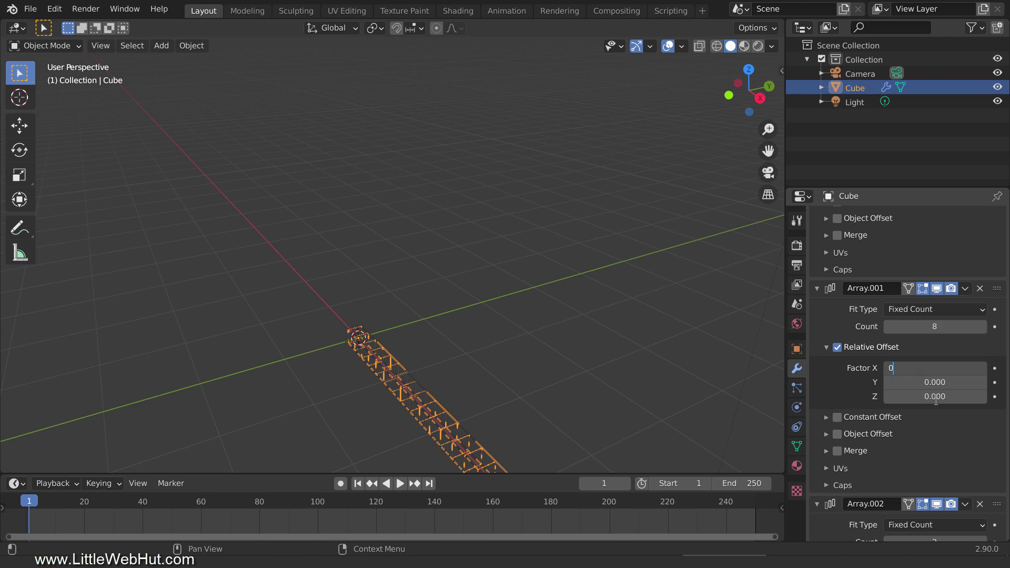
key("Return")
left_click(936, 382)
type("1")
key("Return")
Set Array.002 to 16 copies with offset factors X 0 and Z 1, stacking upward
scroll(938, 405, "down", 10)
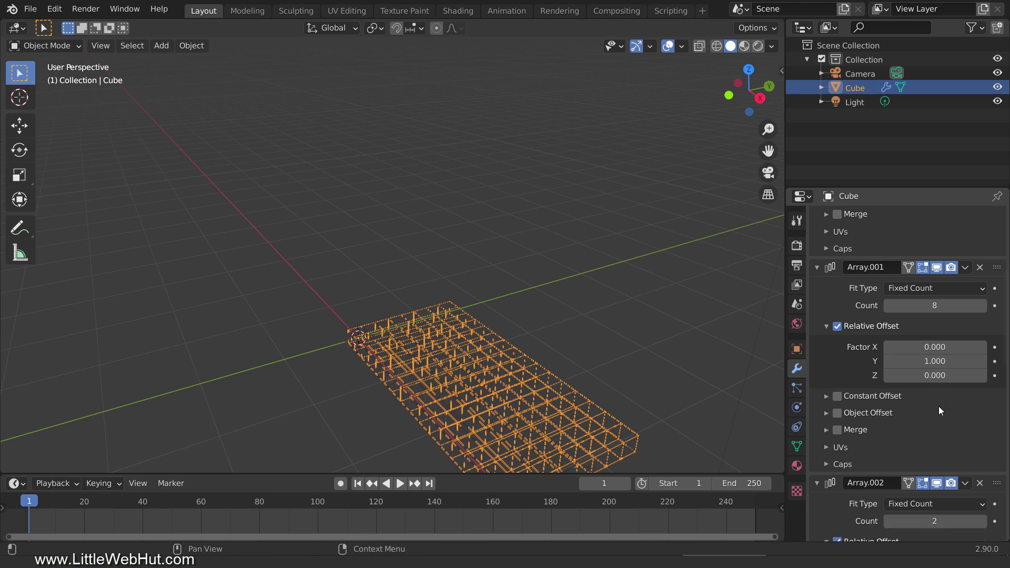
left_click(934, 337)
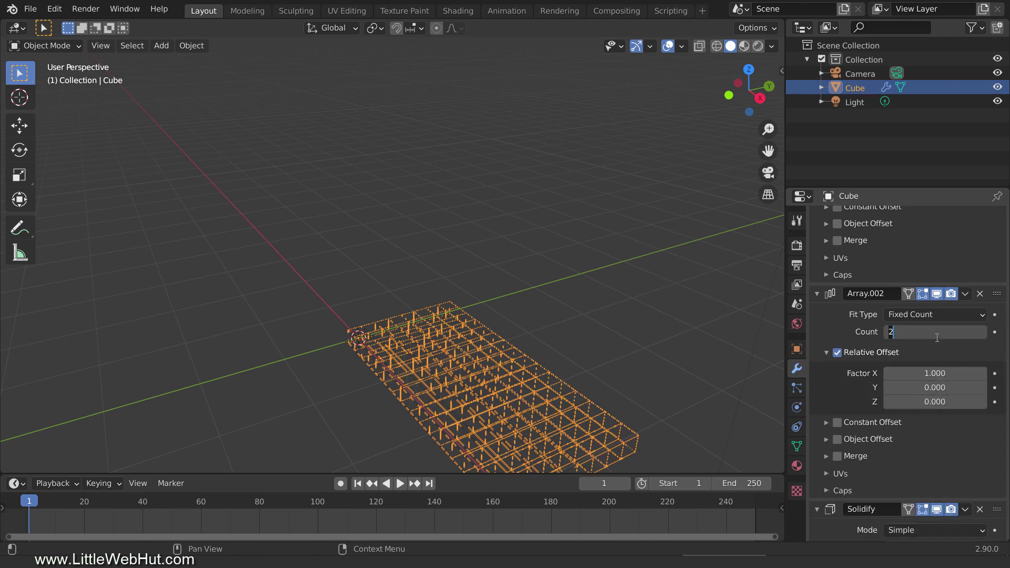
type("16")
key("Return")
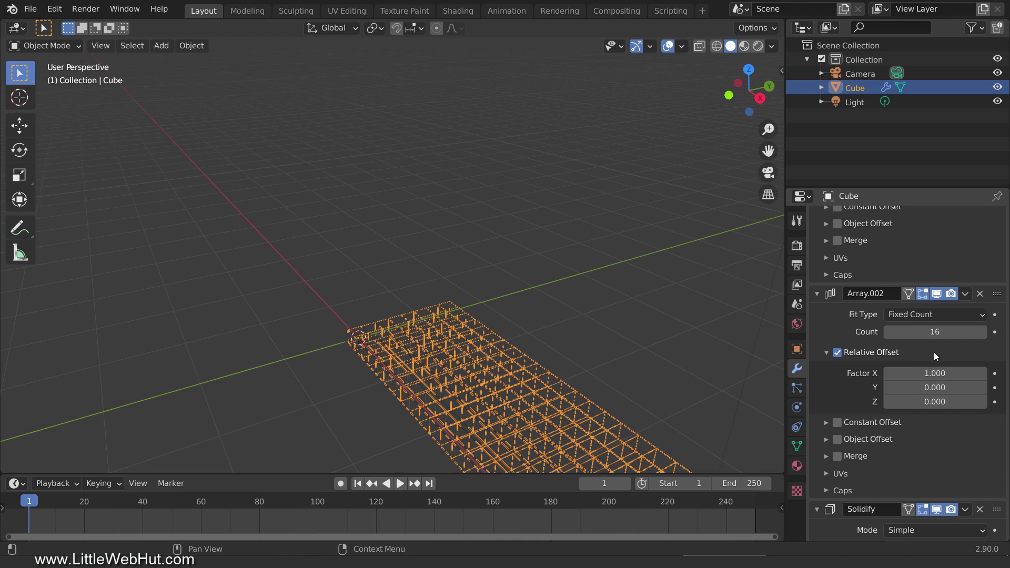
left_click(936, 373)
type("0")
key("Return")
left_click_drag(939, 373, 944, 403)
type("0.0")
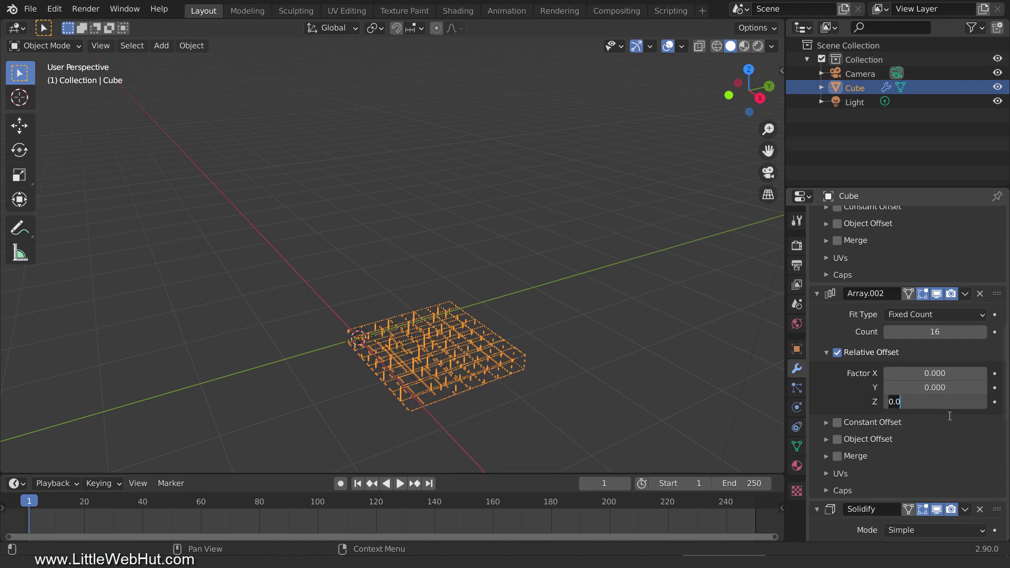
key("BackSpace")
key("BackSpace")
key("BackSpace")
type("1")
key("Return")
Set the Solidify thickness to 1 m
scroll(949, 431, "down", 8)
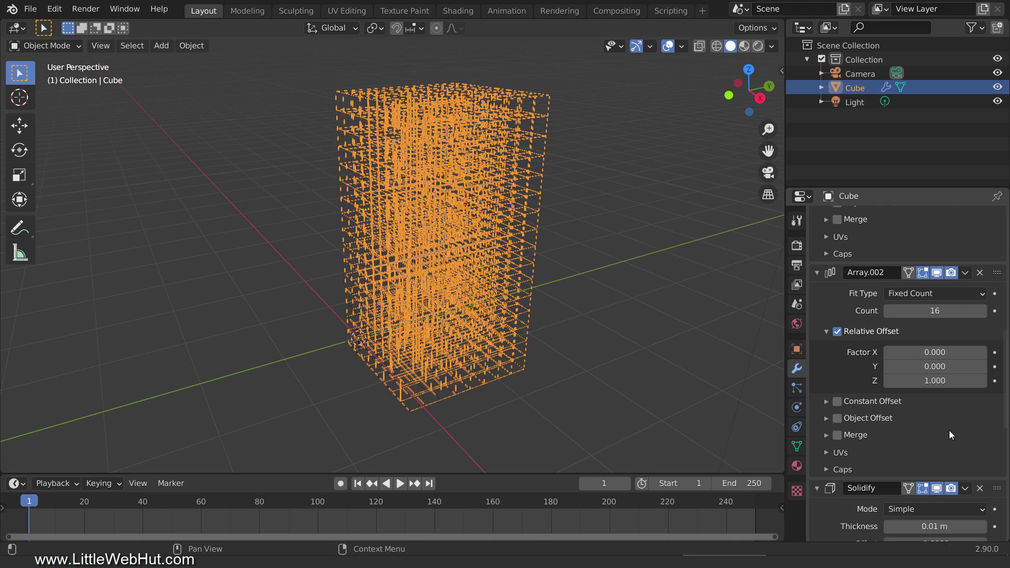
left_click(934, 360)
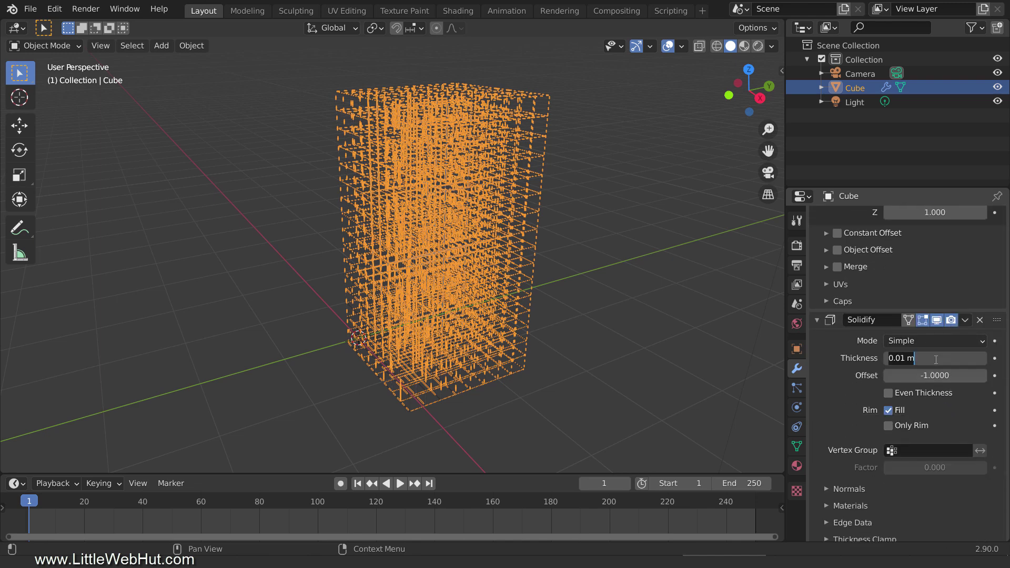
type("1")
key("Return")
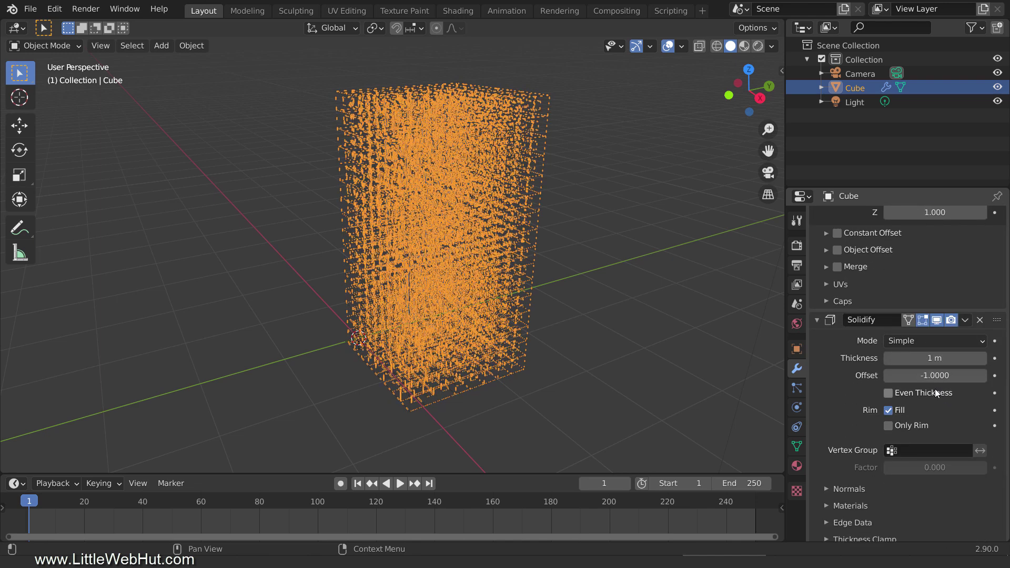
Set the Wireframe modifier thickness to 0.2 m
scroll(933, 390, "down", 8)
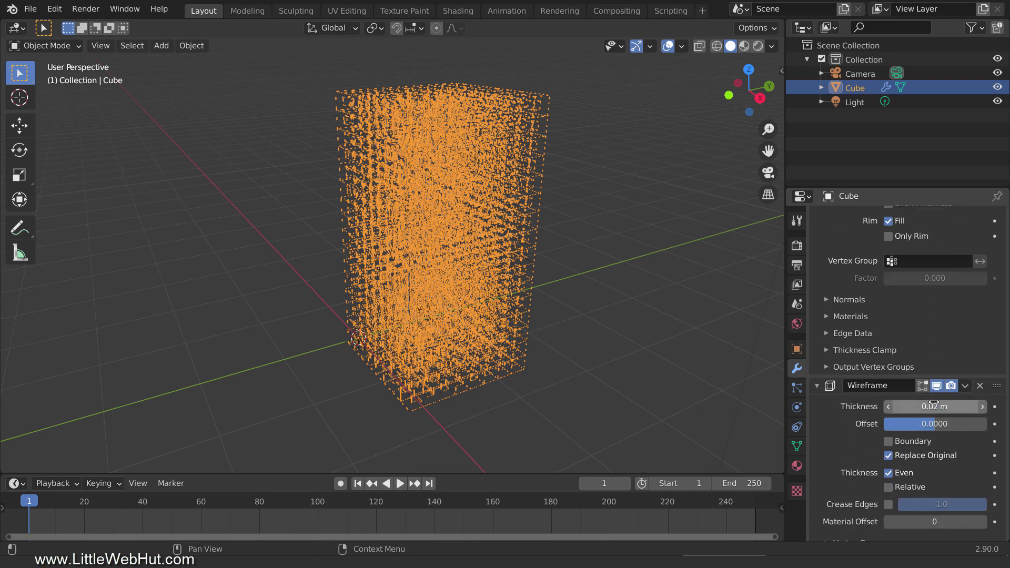
left_click(933, 403)
key("ctrl+a")
type("0.2")
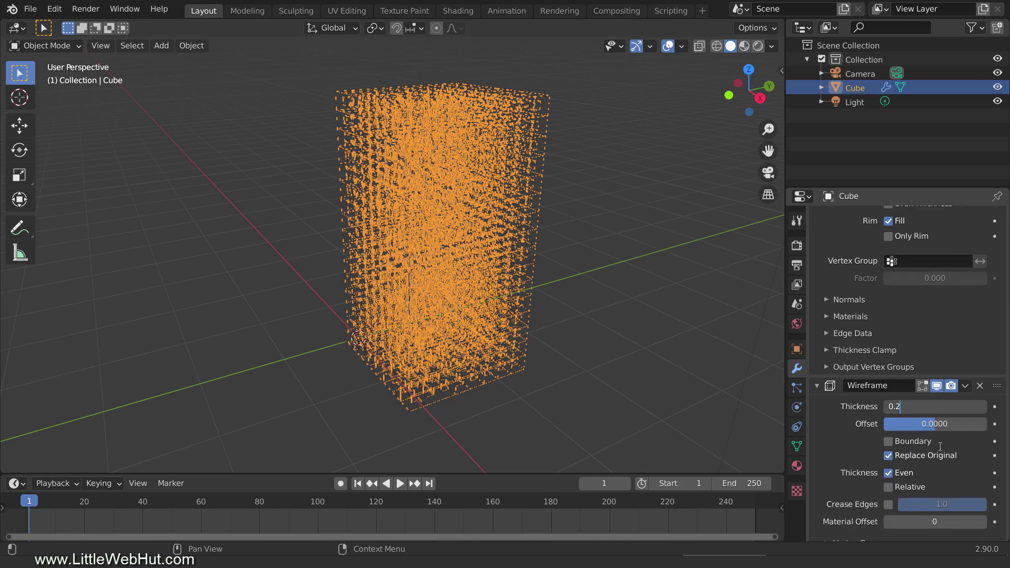
key("Return")
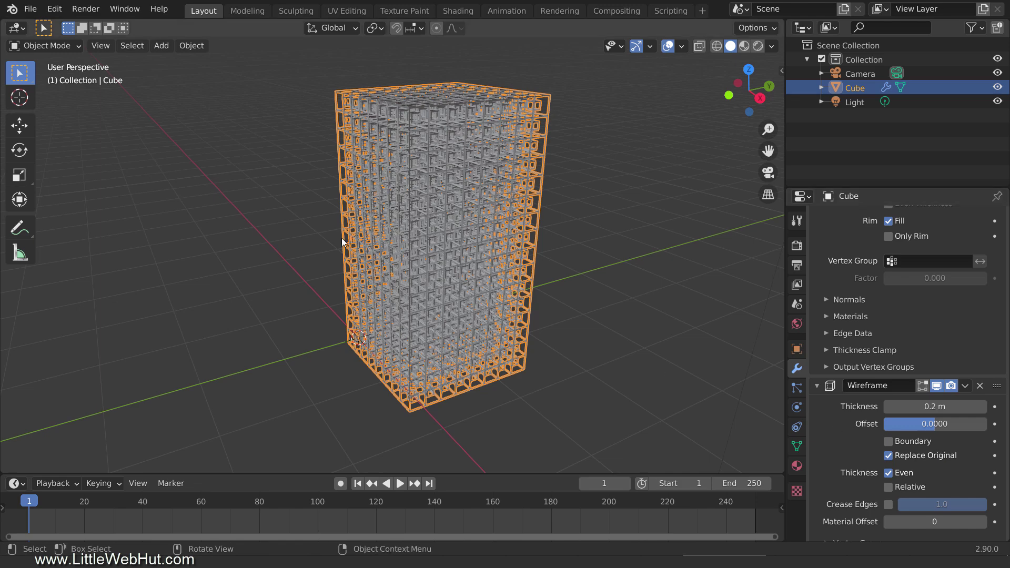
Add a UV sphere and scale it to 0.5
key("shift+a")
mouse_move(302, 204)
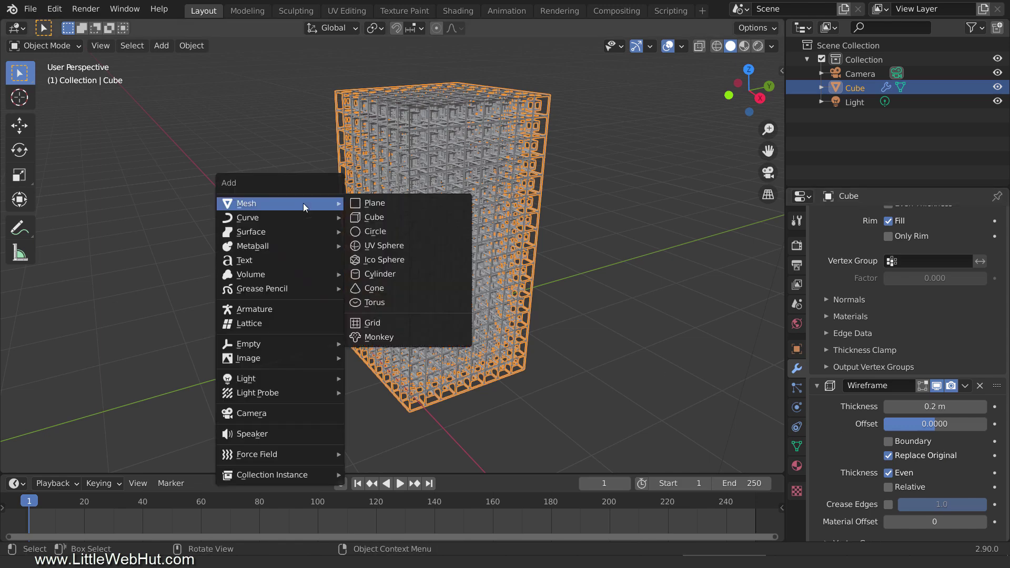
left_click(415, 249)
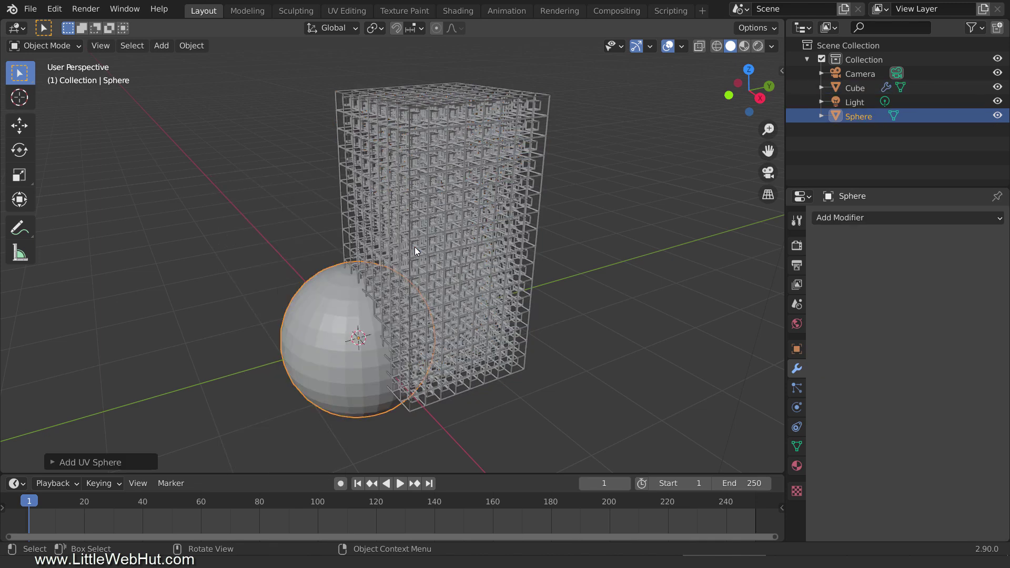
type("s0.5")
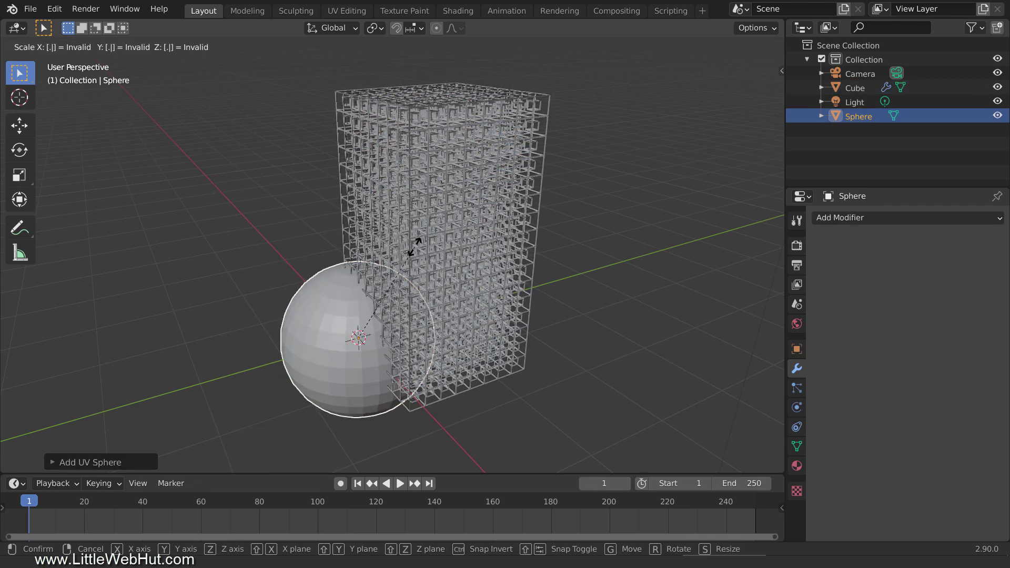
key("Return")
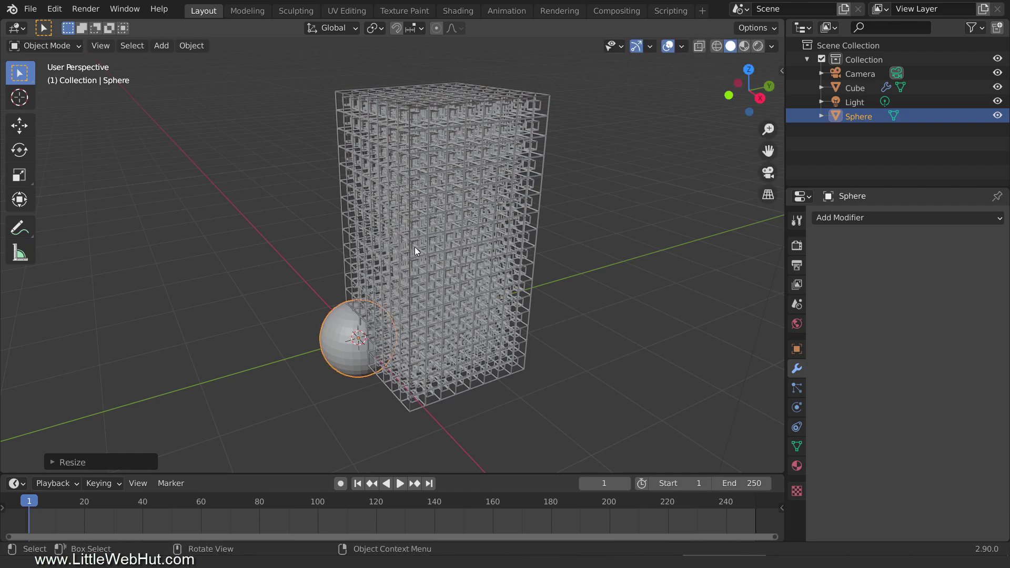
Move the sphere into the centre of the lattice tower
middle_click_drag(383, 305, 477, 301)
key("g")
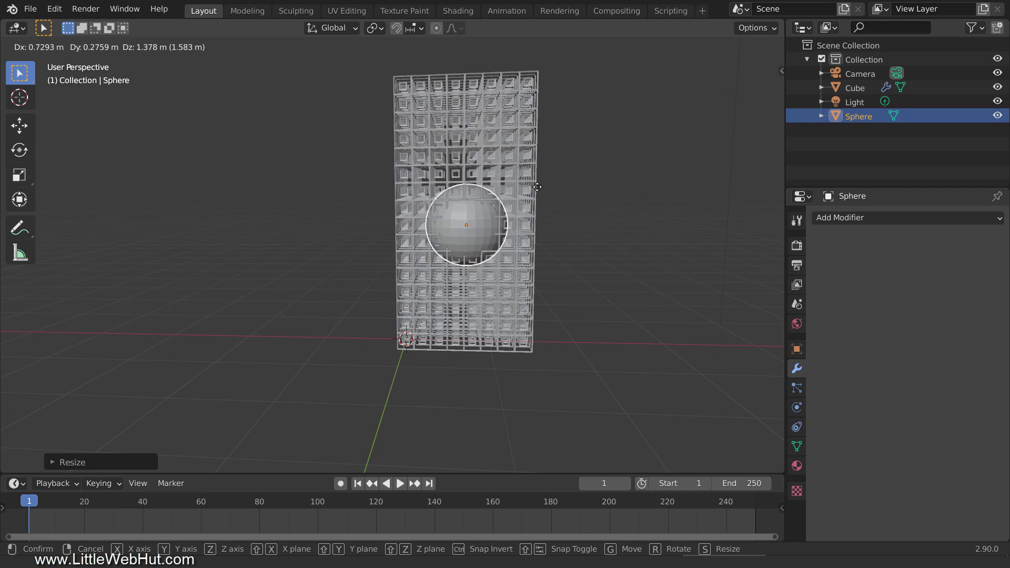
left_click(538, 179)
middle_click_drag(594, 235, 444, 242)
key("g")
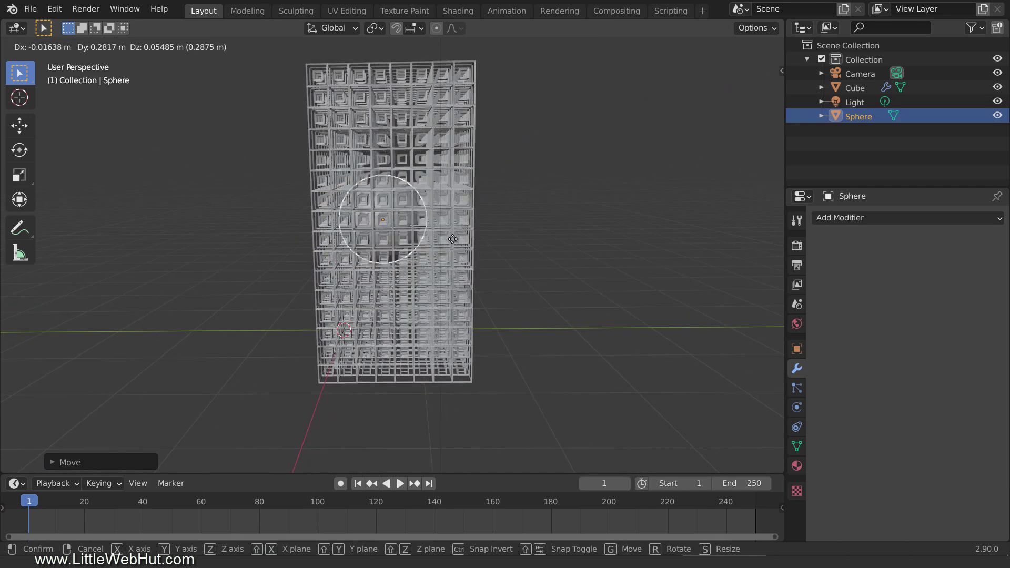
left_click(462, 241)
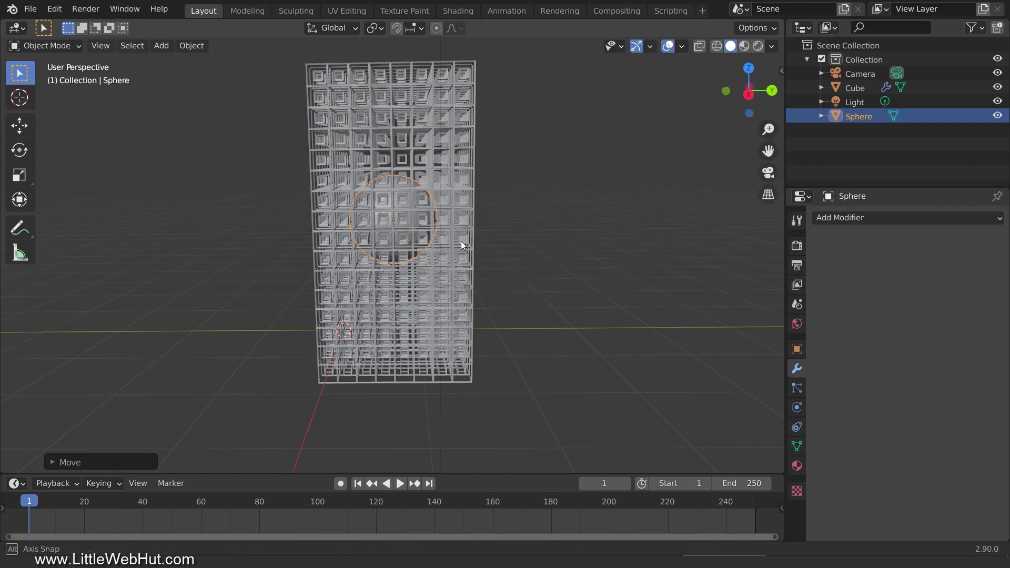
Add a particle system to the sphere emitting 100 particles
middle_click_drag(461, 241, 523, 260)
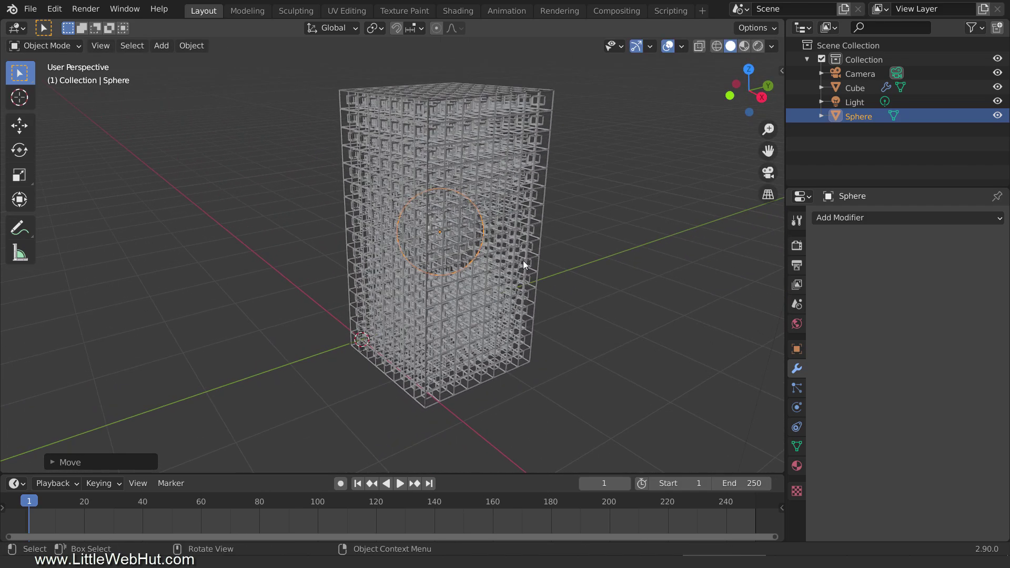
left_click(797, 388)
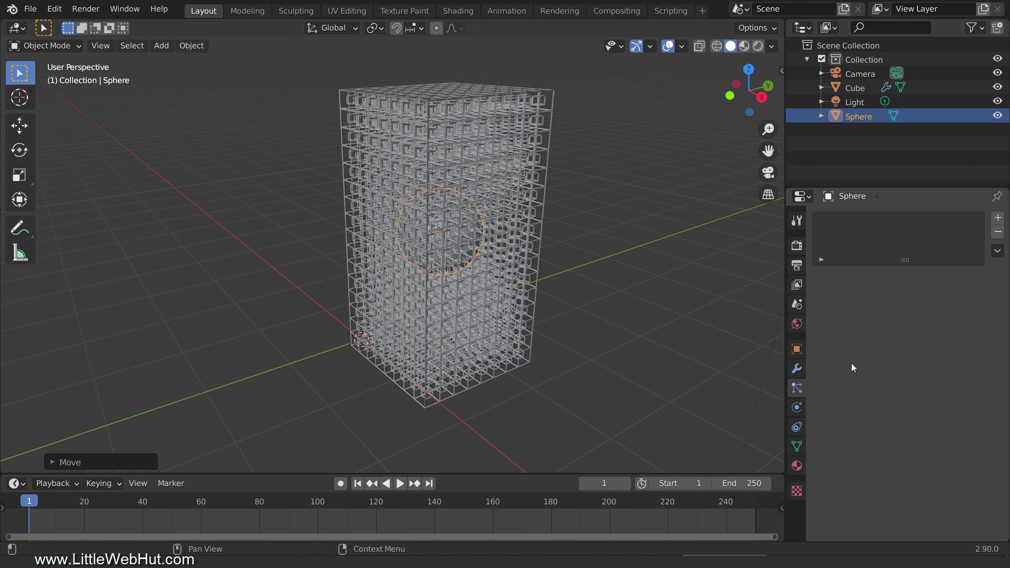
left_click(997, 218)
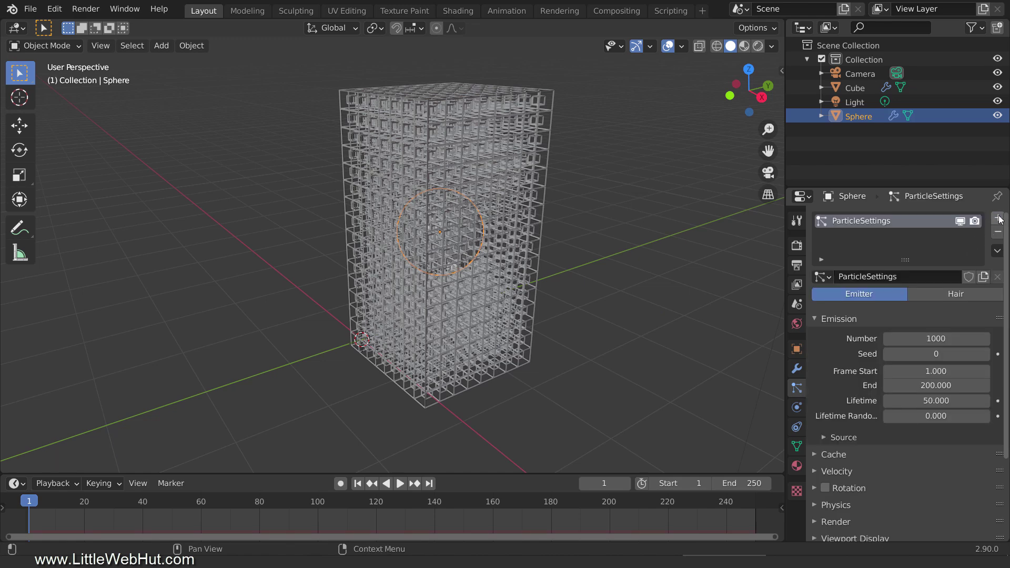
left_click(956, 338)
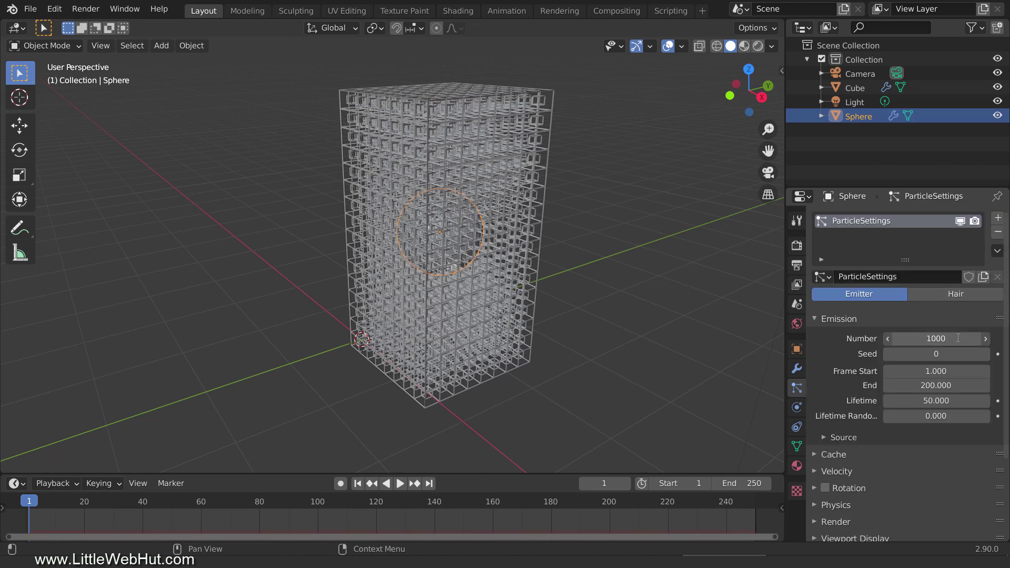
type("100")
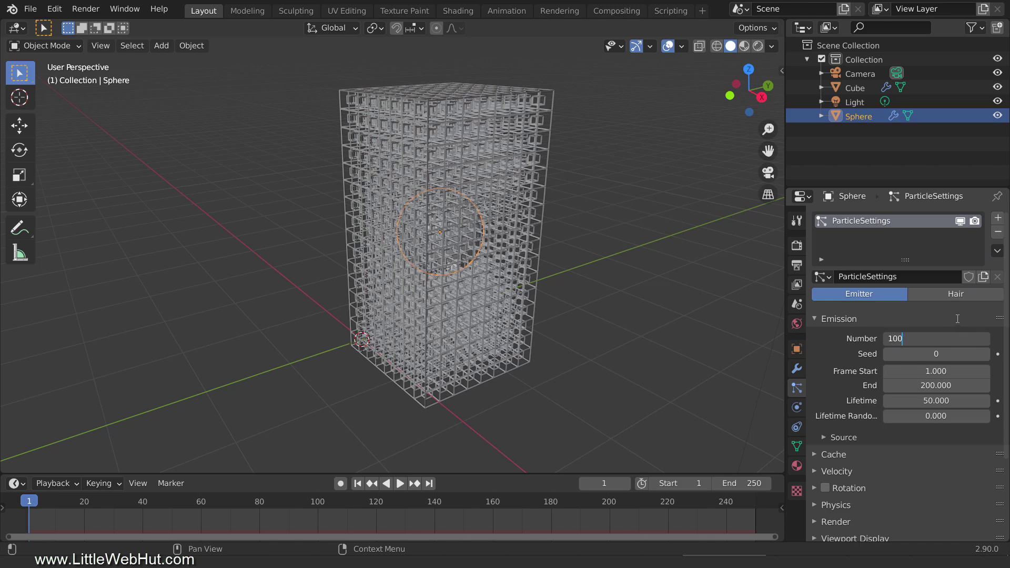
key("Return")
Set the particles' Gravity field weight to 0
scroll(872, 416, "down", 5)
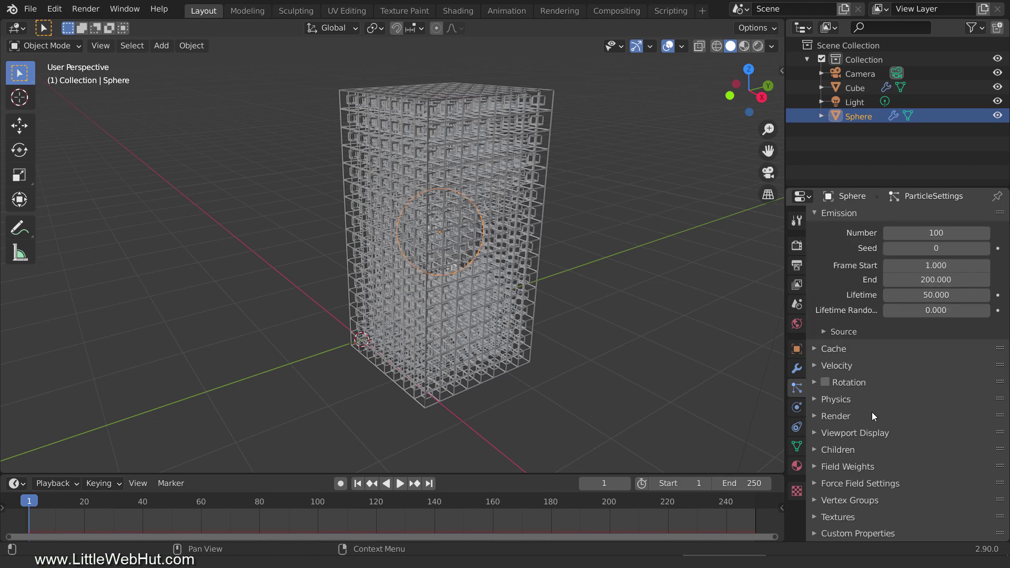
left_click(814, 467)
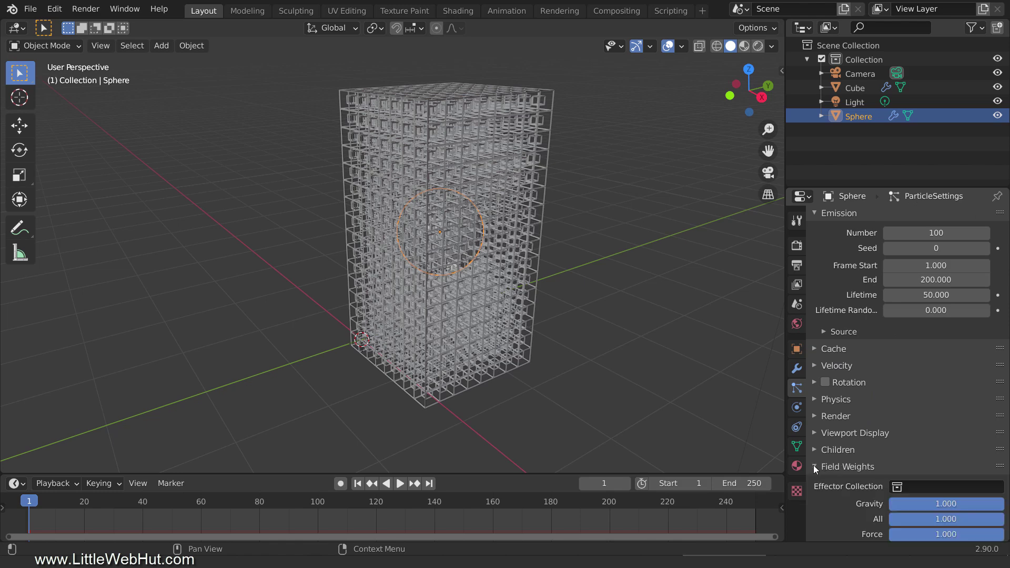
double_click(945, 503)
type("0")
key("Return")
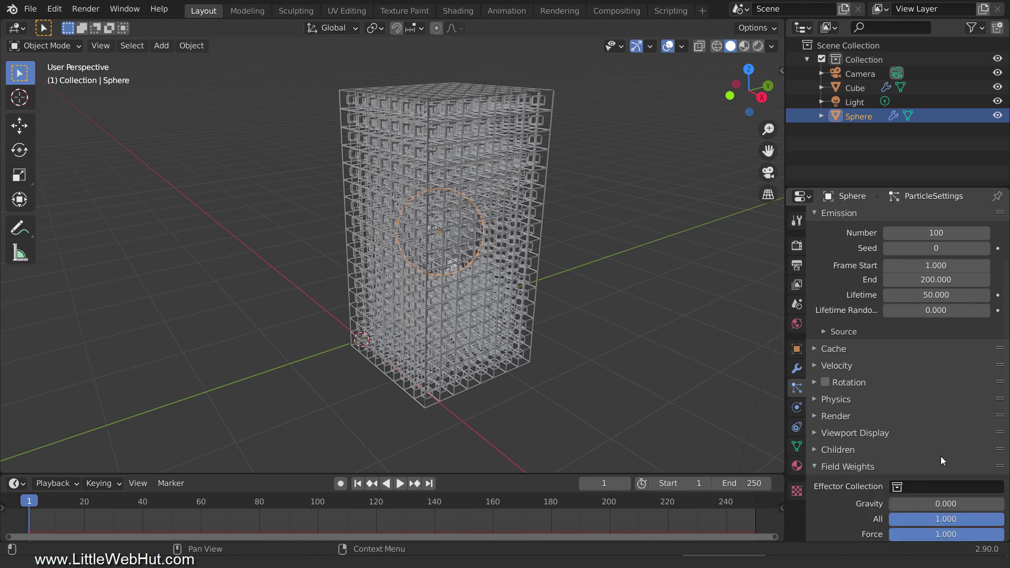
Play the animation to preview the particles, then rewind to frame 1
left_click(403, 483)
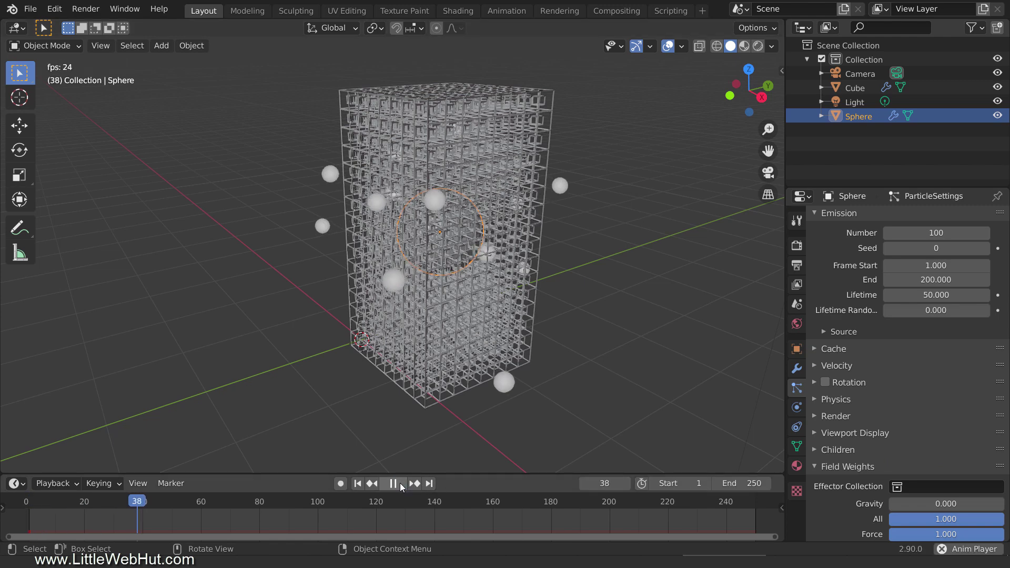
left_click(399, 483)
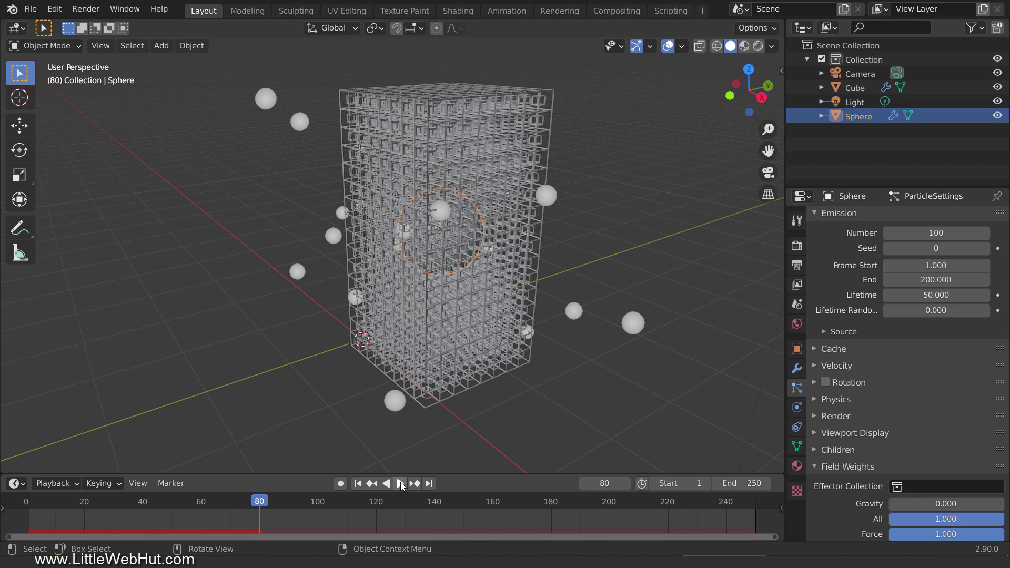
left_click(358, 483)
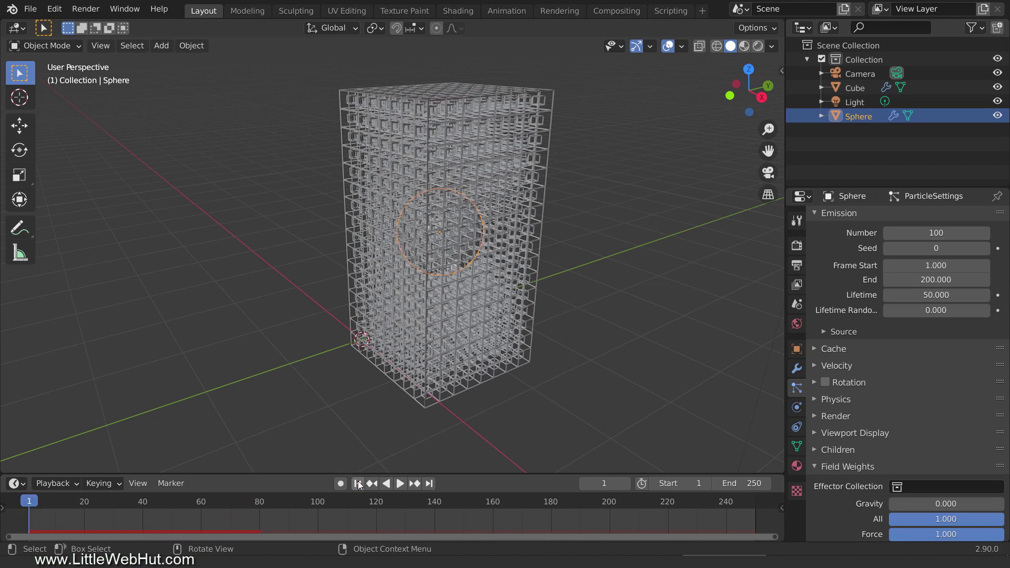
Enable Dynamic Paint on the sphere as a Brush and add brush settings
left_click(797, 407)
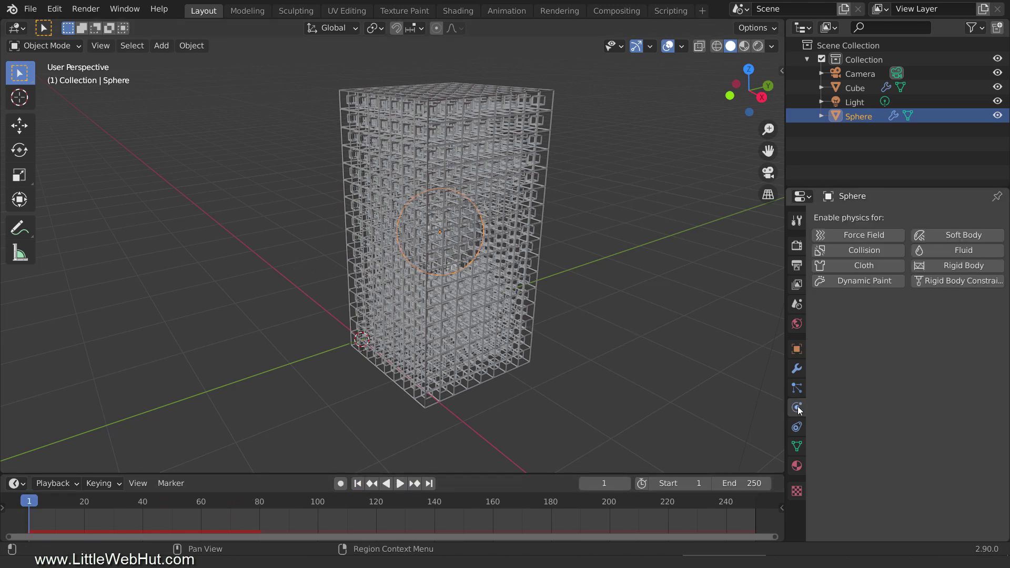
left_click(891, 281)
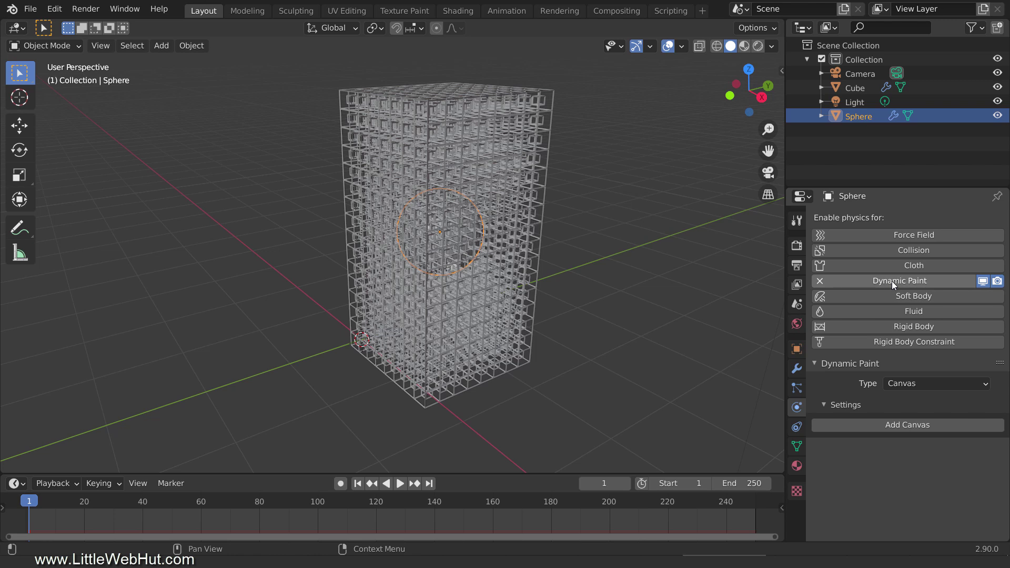
left_click(924, 383)
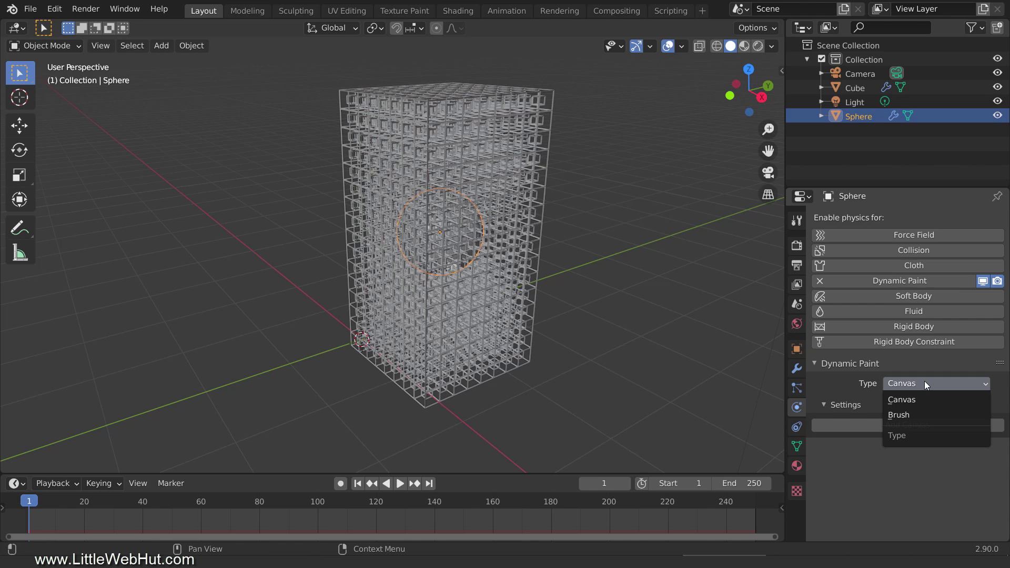
left_click(926, 414)
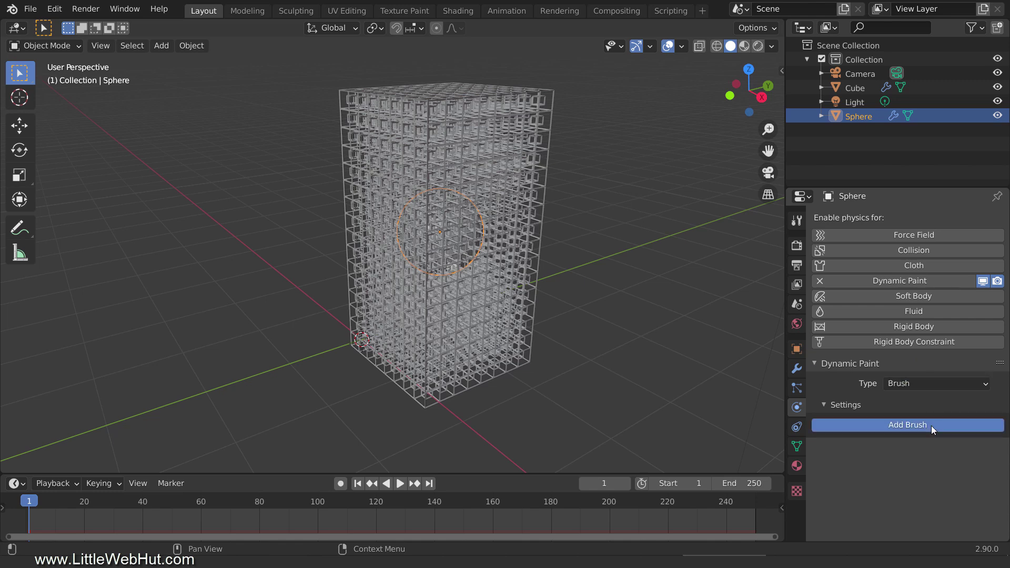
left_click(930, 425)
Set the brush Source to Particle System using ParticleSettings
scroll(930, 425, "down", 3)
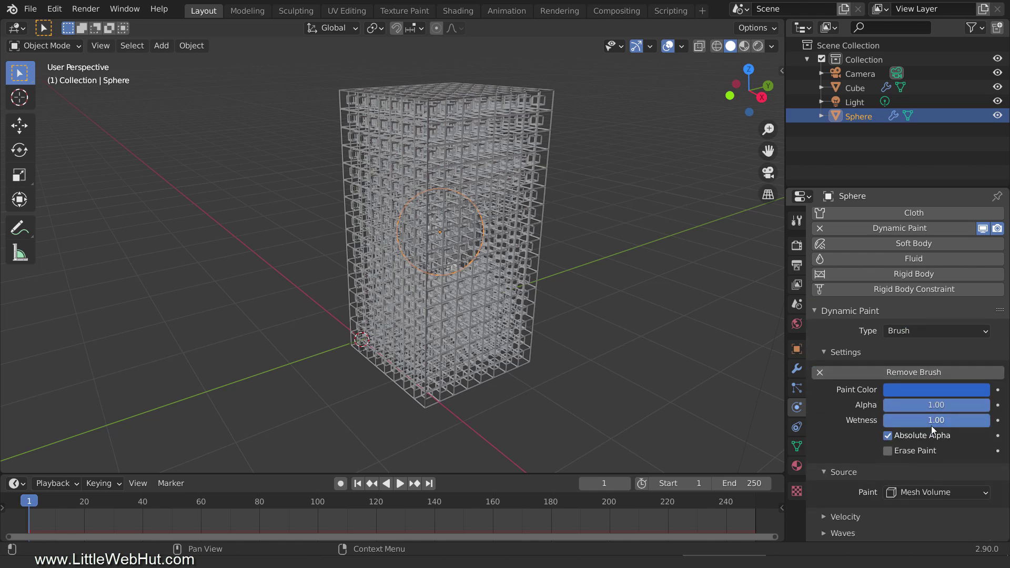
left_click(939, 493)
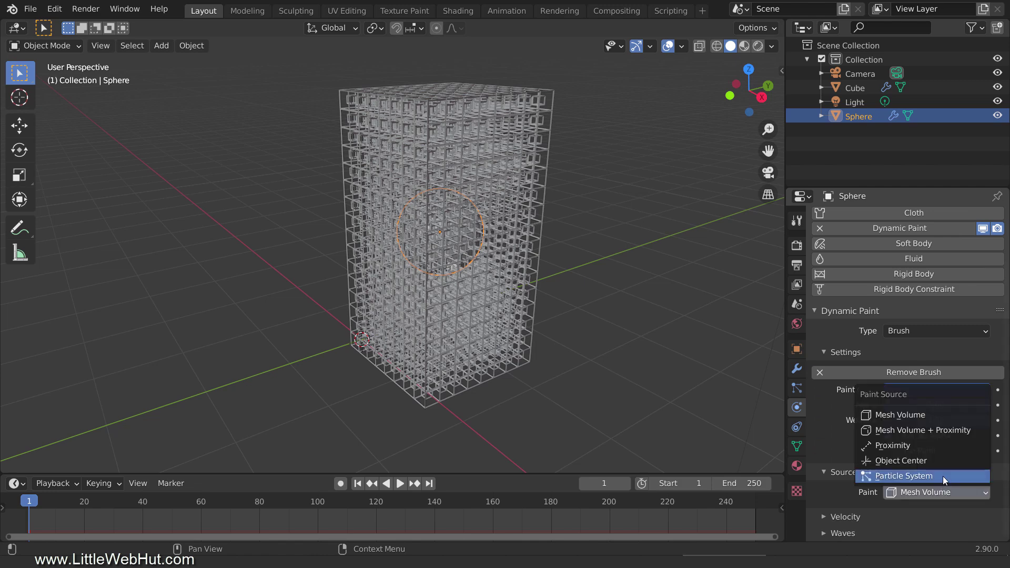
left_click(942, 476)
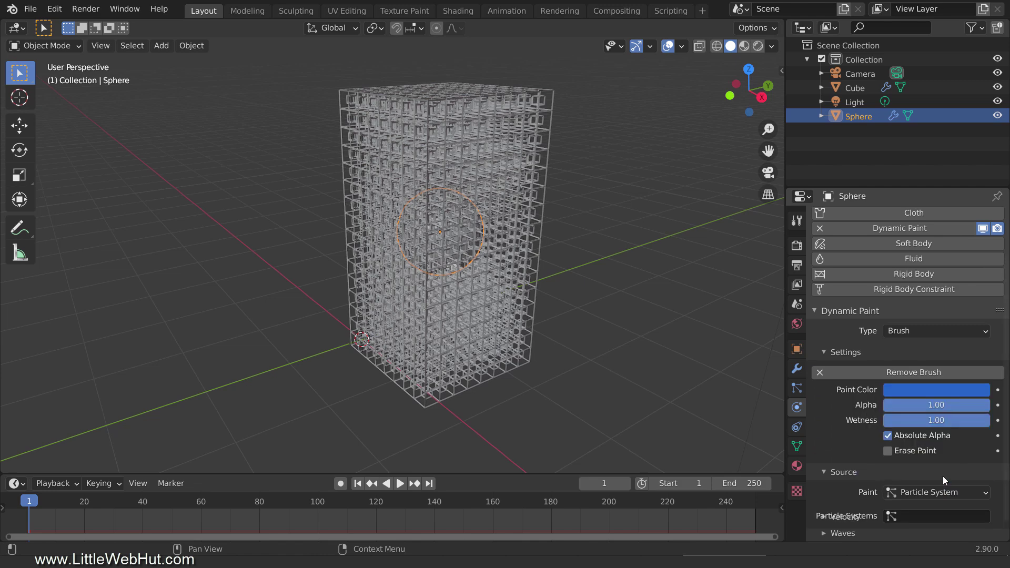
left_click(937, 517)
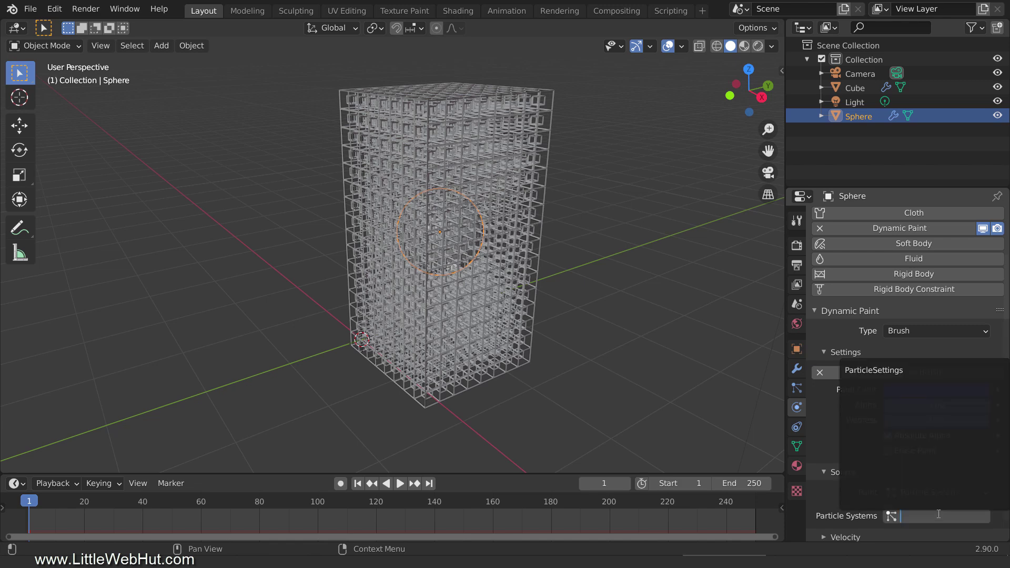
left_click(924, 370)
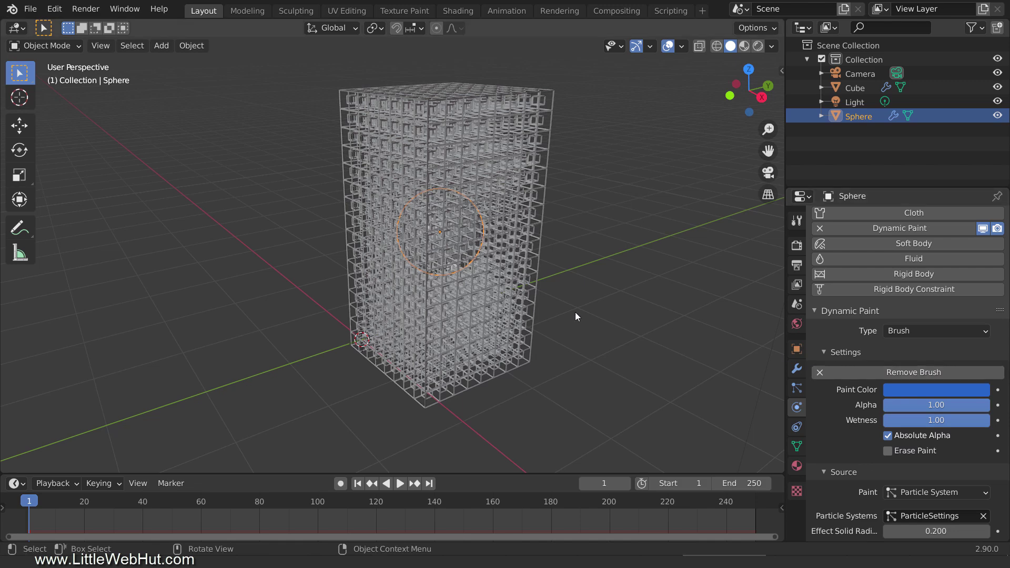
Select the Cube lattice and enable Dynamic Paint on it as a Canvas
left_click(514, 306)
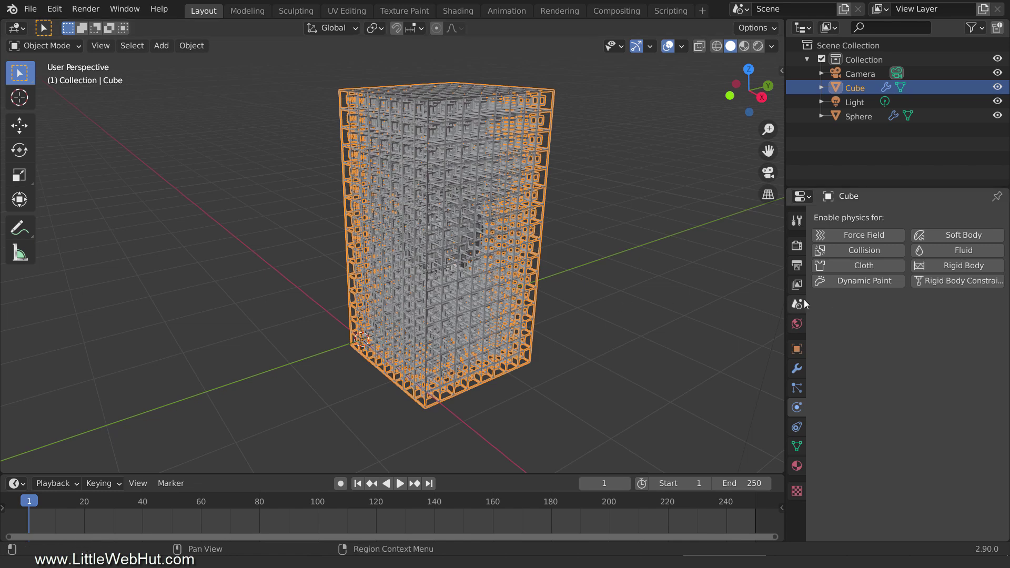
left_click(893, 279)
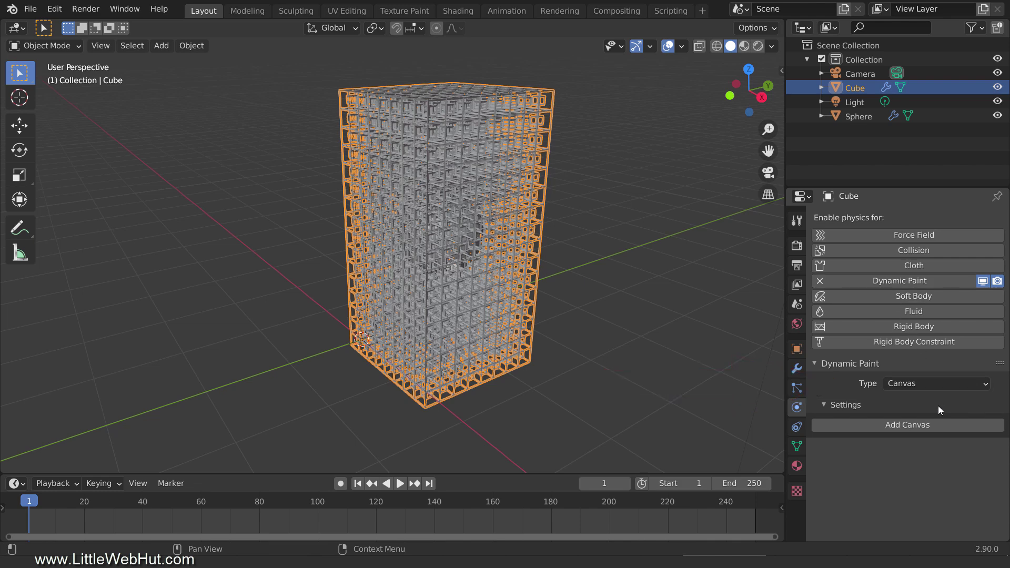
left_click(938, 424)
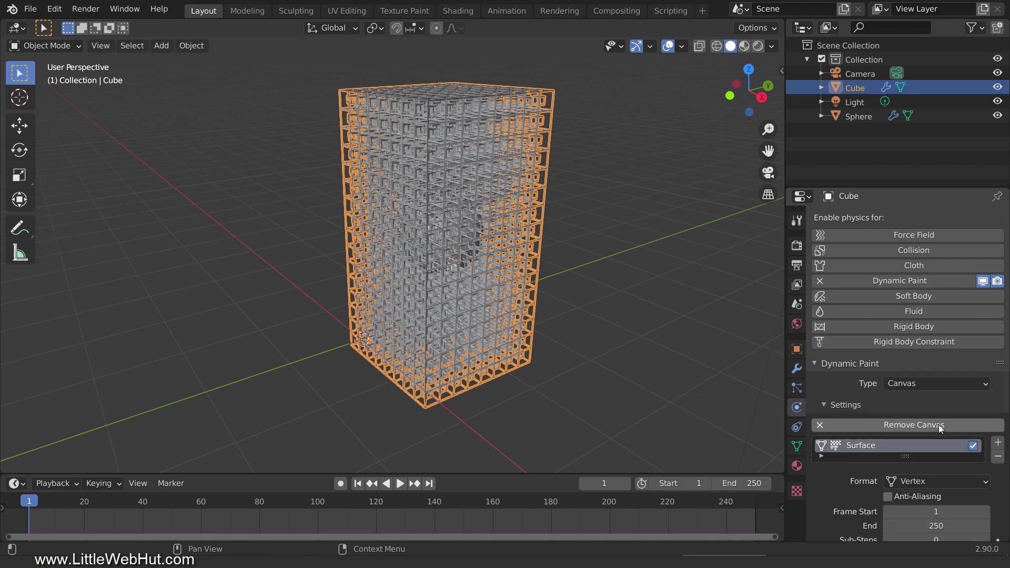
Set the canvas Surface Type to Weight and enable Dissolve
scroll(938, 425, "down", 6)
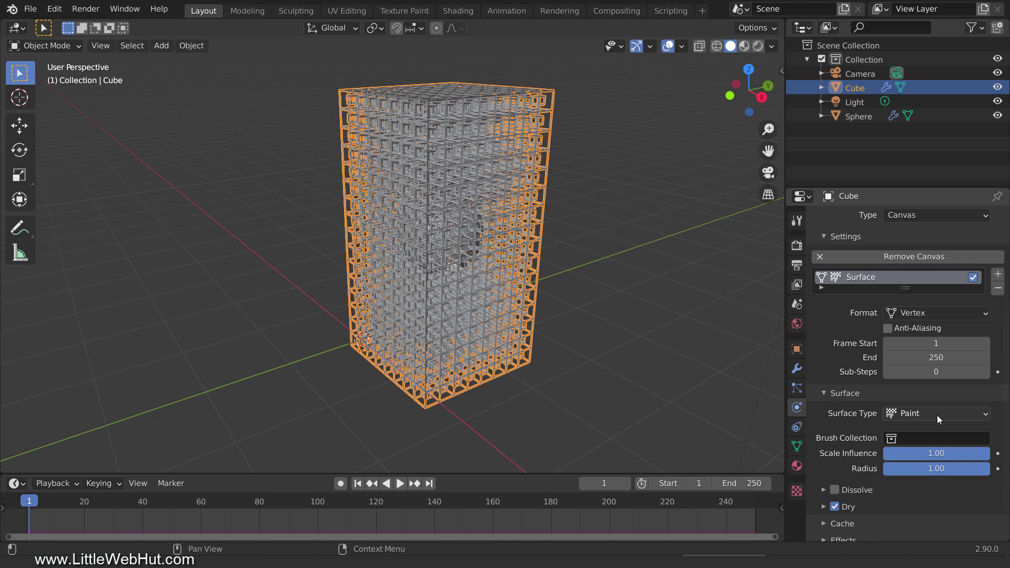
left_click(936, 415)
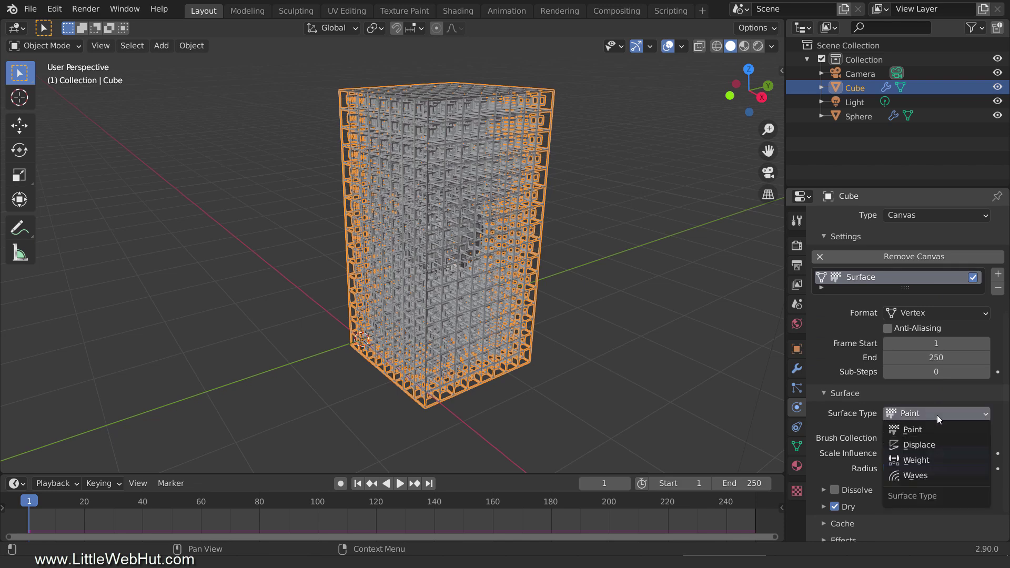
left_click(945, 459)
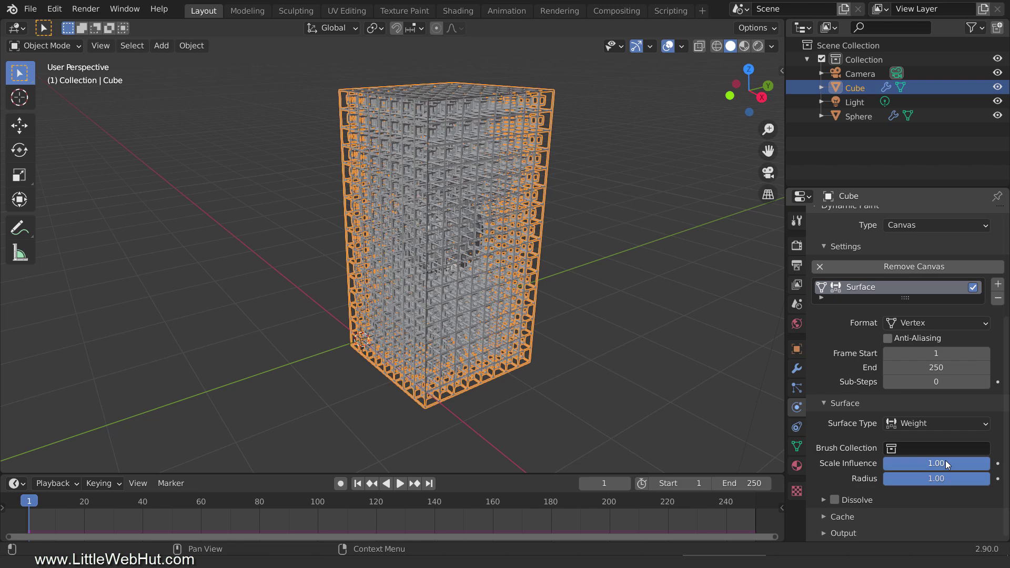
left_click(835, 500)
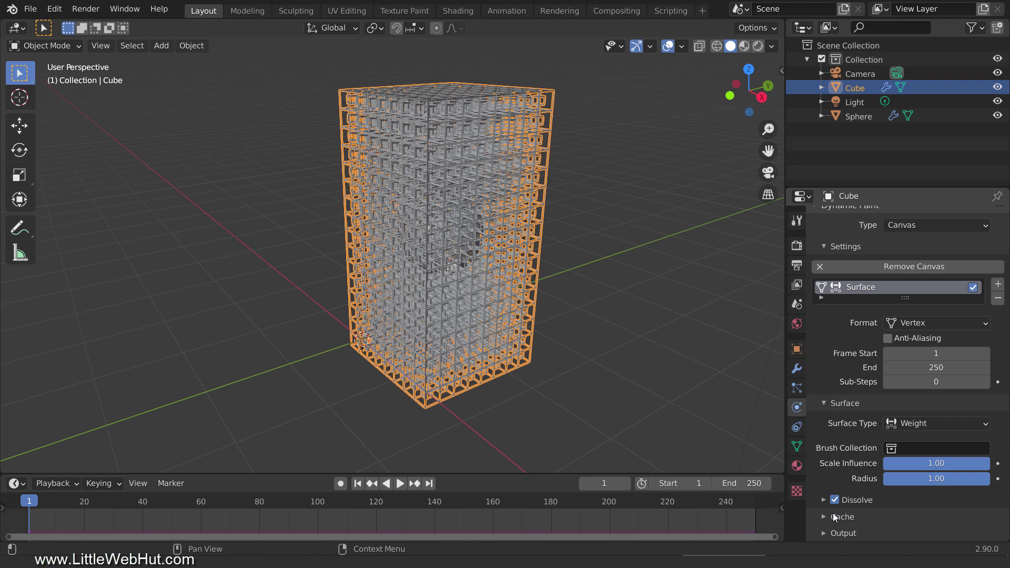
Set Dissolve Time to 50 and add the dp_weight vertex group under Output
left_click(823, 500)
scroll(824, 520, "down", 1)
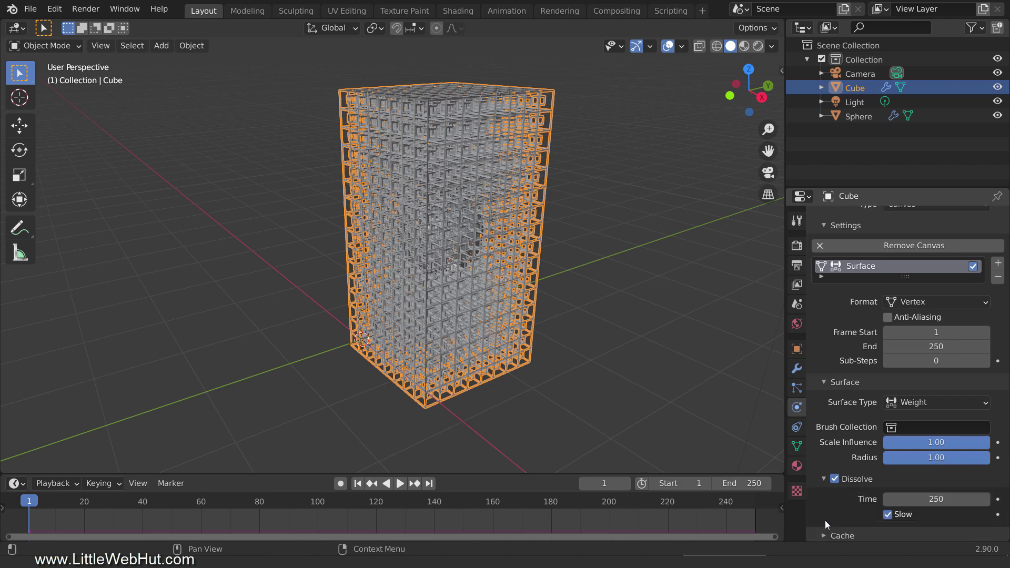
scroll(824, 520, "down", 1)
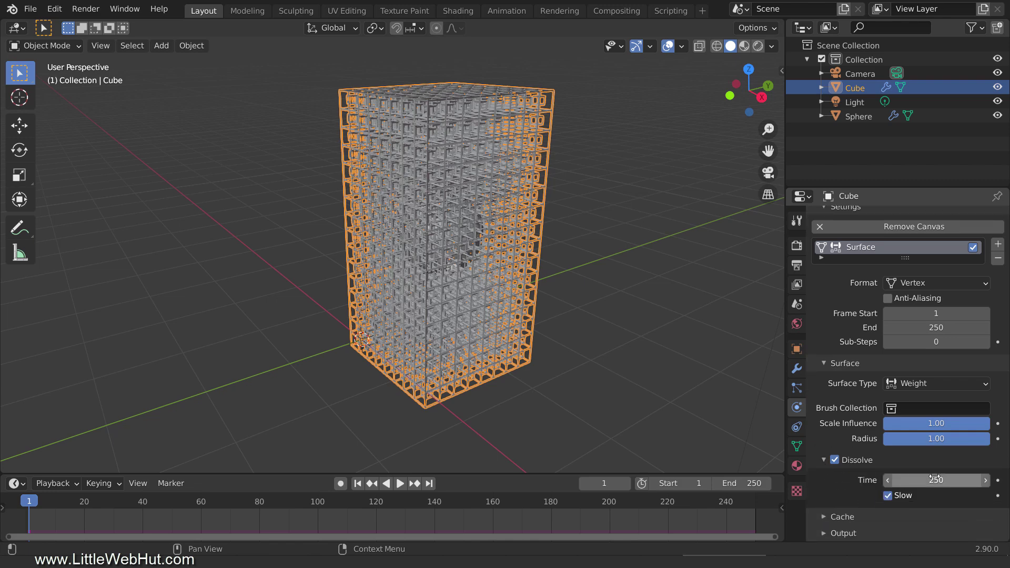
left_click(938, 479)
type("50")
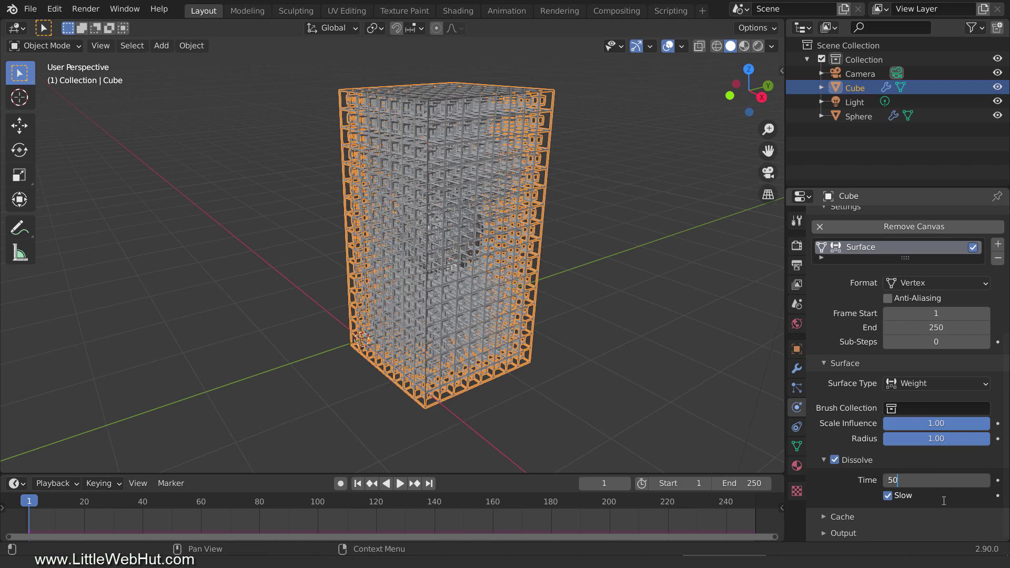
key("Return")
left_click(821, 533)
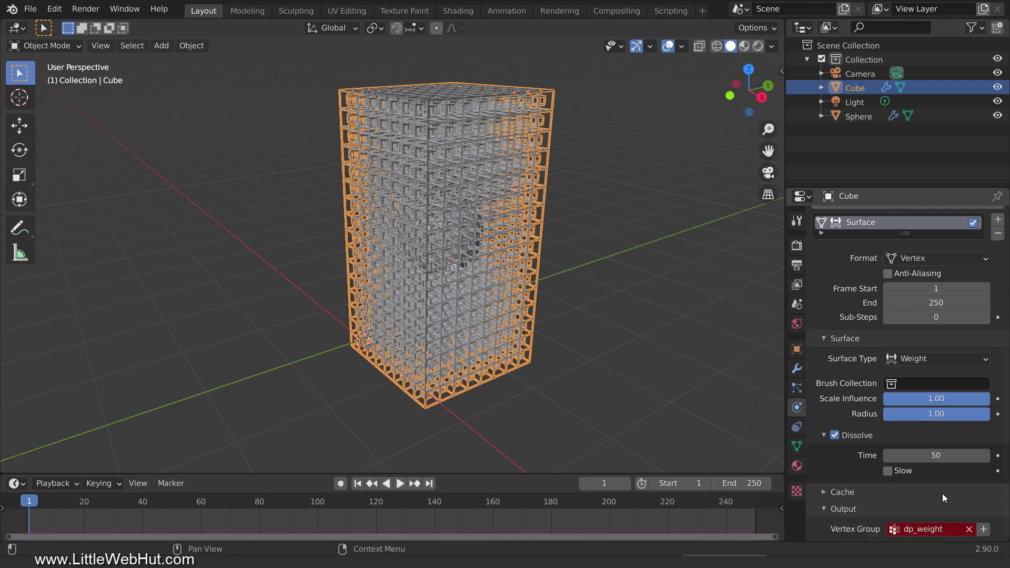
left_click(983, 530)
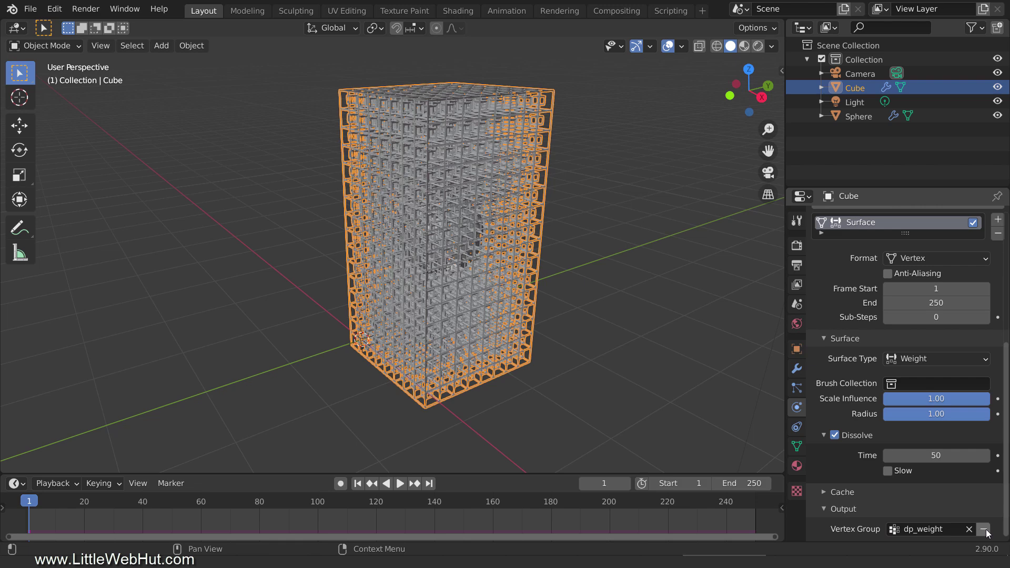
Add a Mask modifier to the Cube using vertex group dp_weight, inverted
left_click(796, 369)
left_click(875, 217)
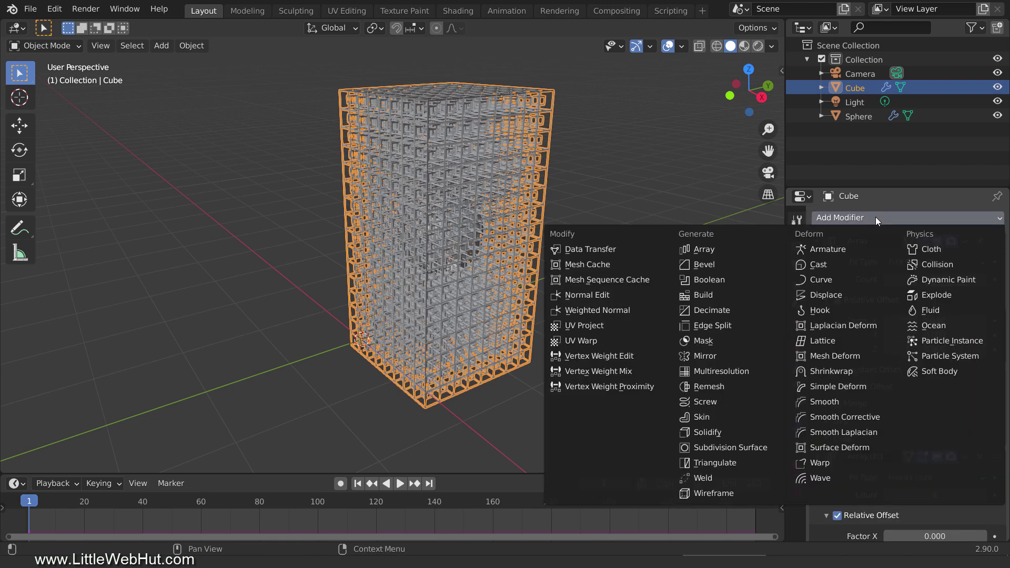
left_click(737, 342)
scroll(902, 422, "down", 12)
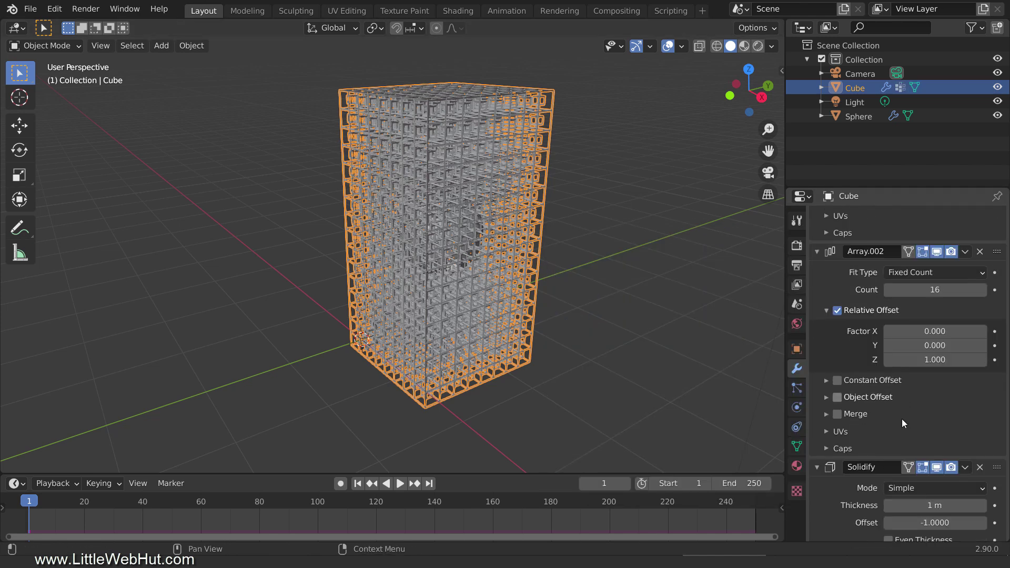
scroll(900, 419, "down", 15)
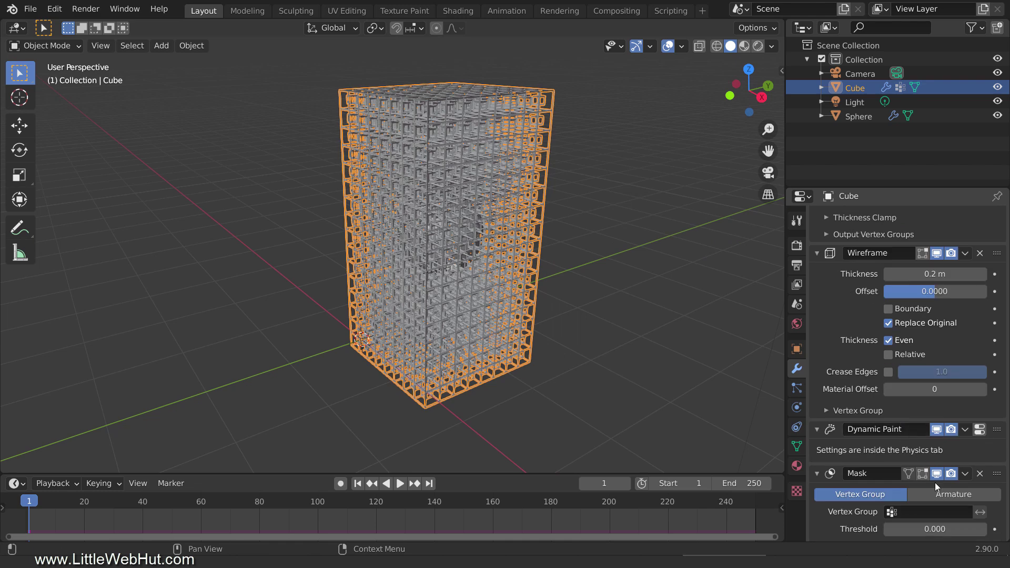
left_click(936, 511)
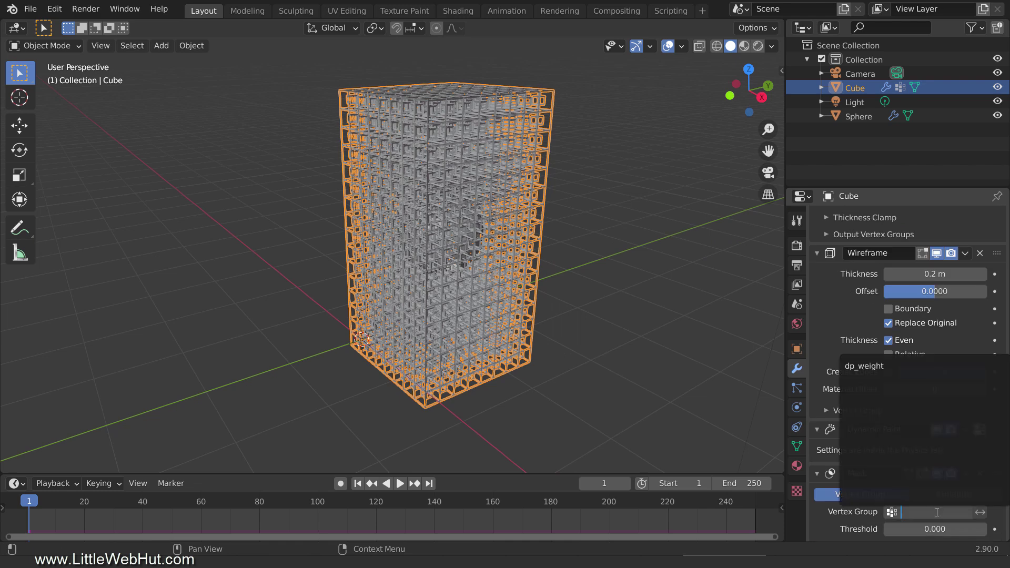
left_click(895, 367)
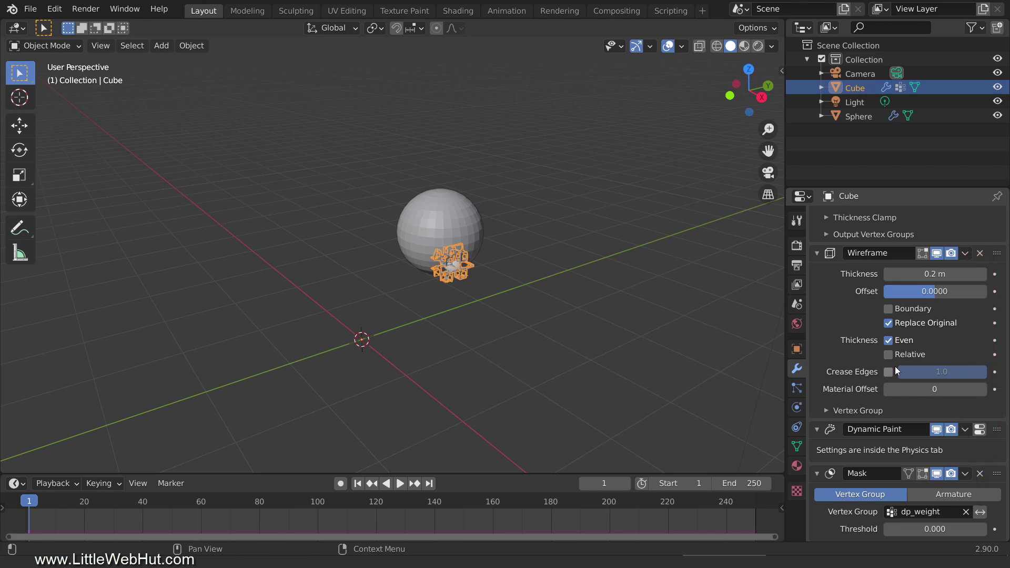
left_click(980, 512)
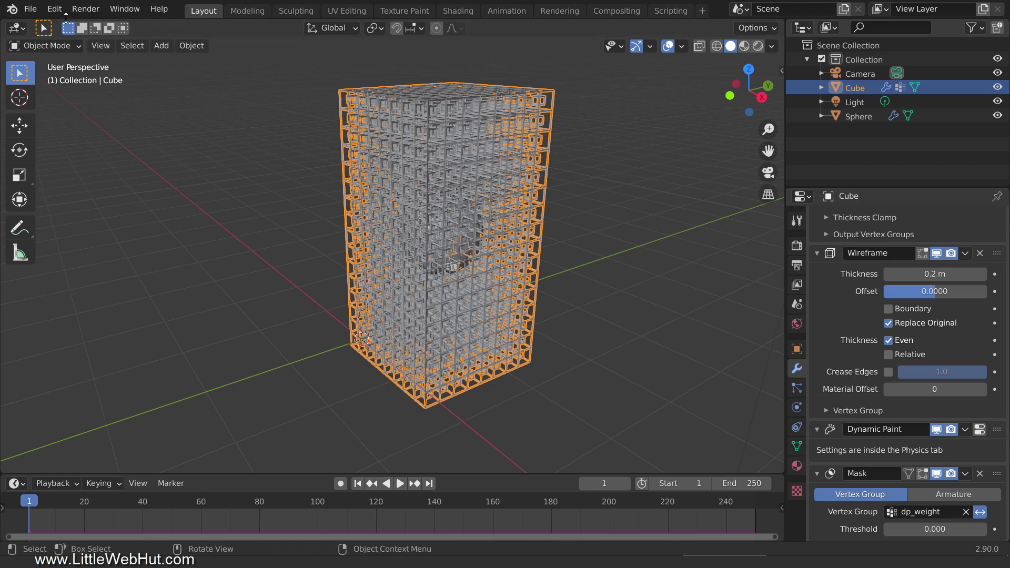
Save the scene as demo.blend in C:\demo via Save As
left_click(30, 8)
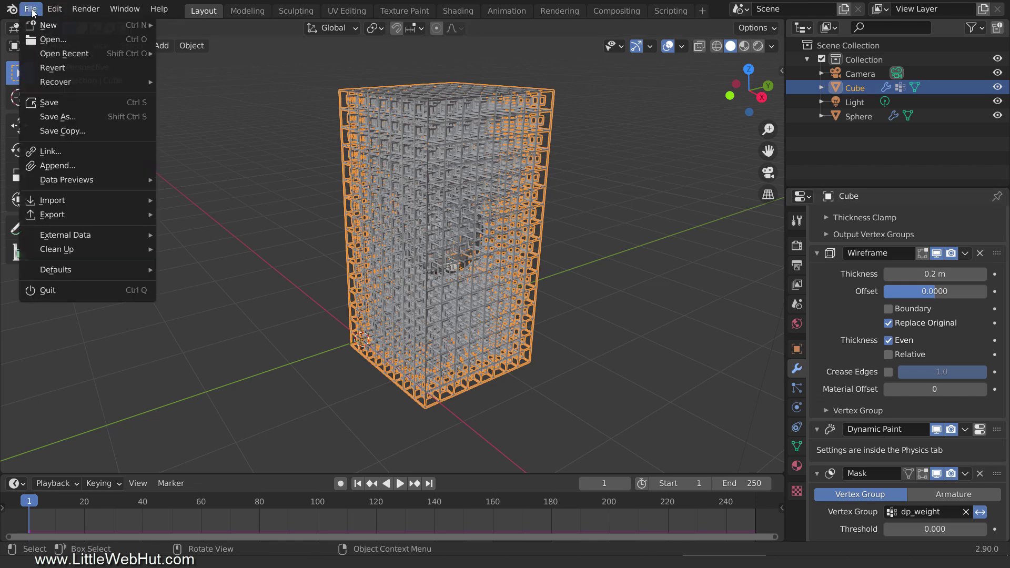
left_click(76, 117)
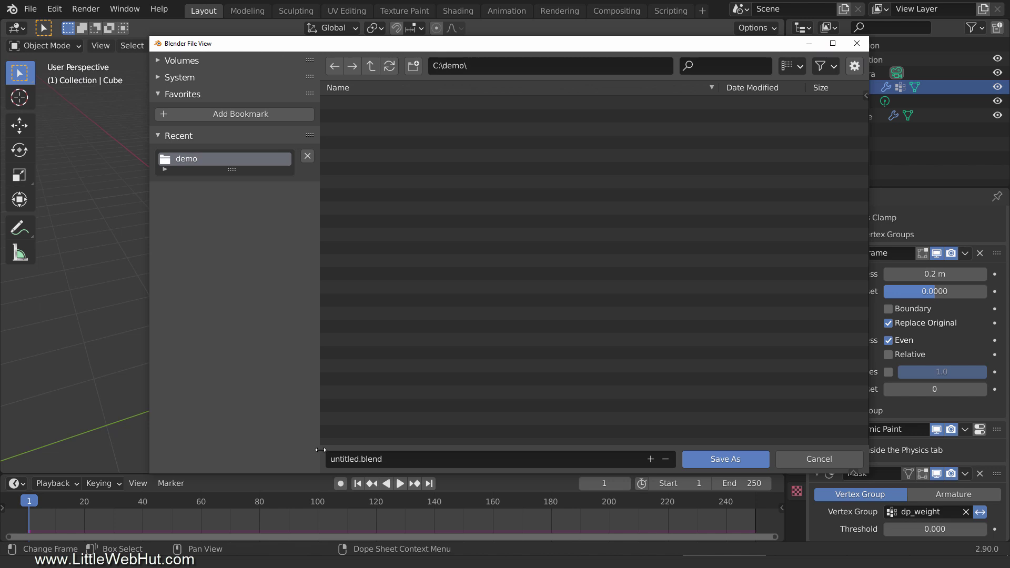
left_click(347, 458)
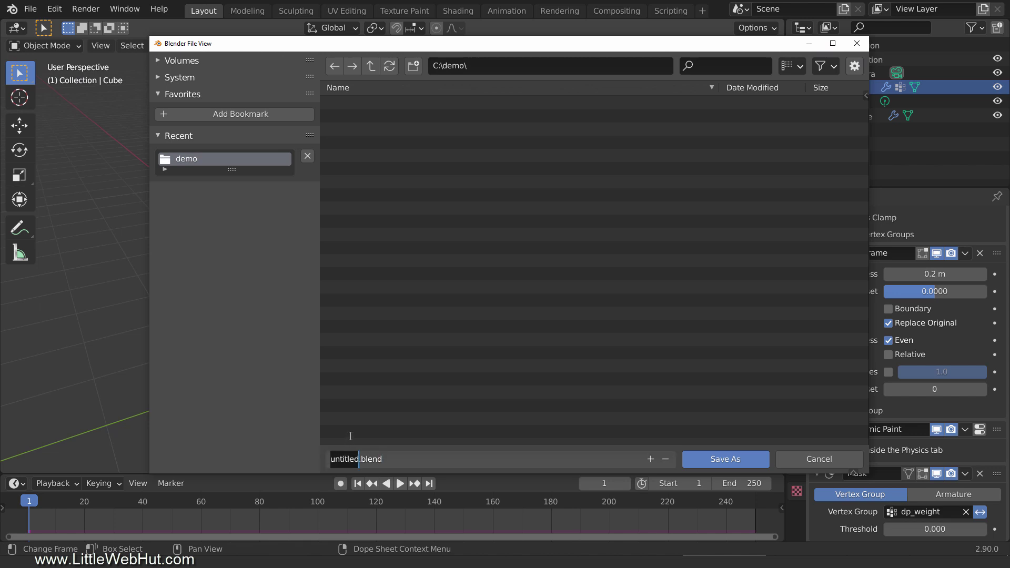
type("demo")
key("Return")
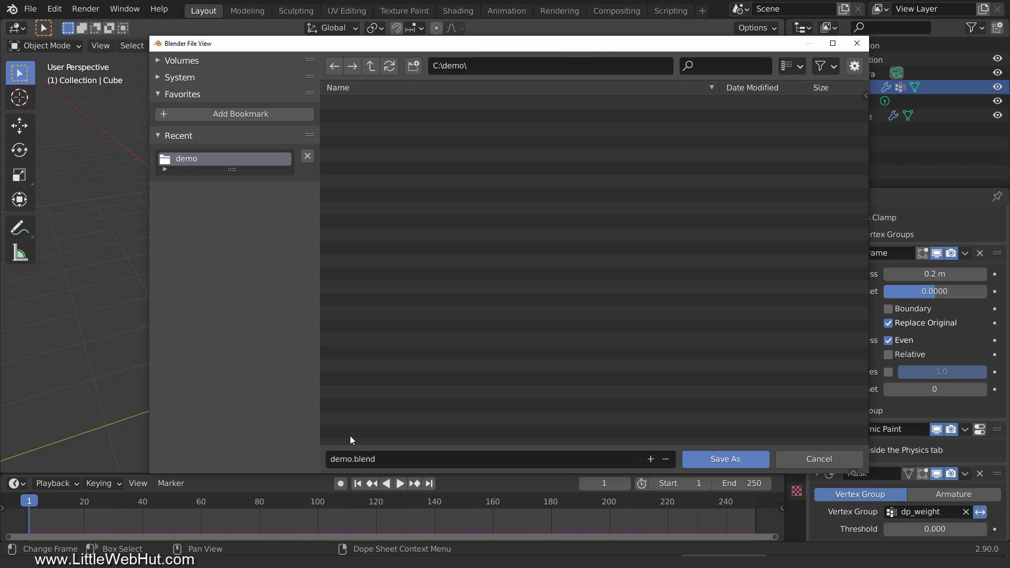
left_click(745, 461)
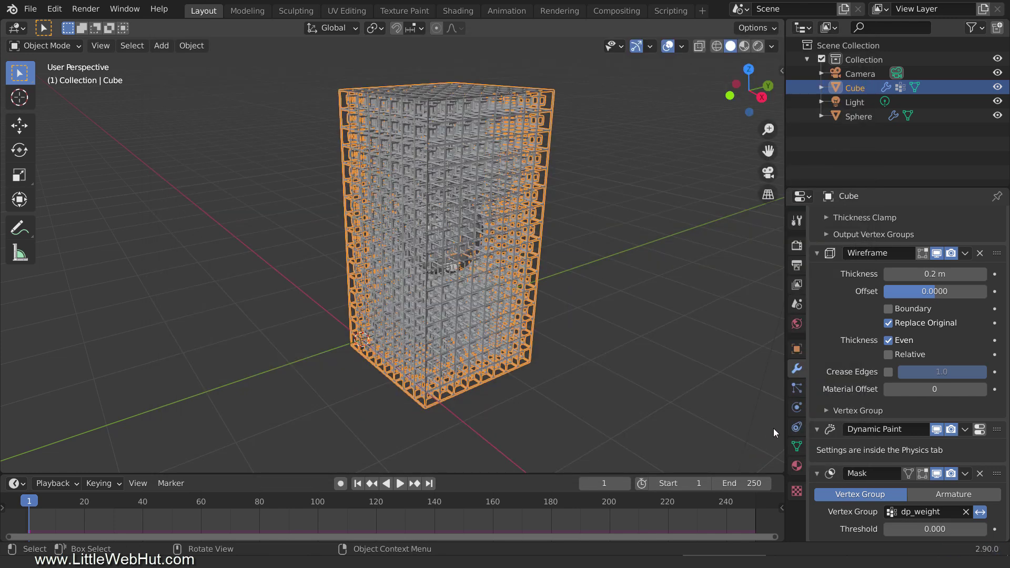
Bake all dynamics from the Cube's Dynamic Paint cache, storing 250 frames
left_click(796, 407)
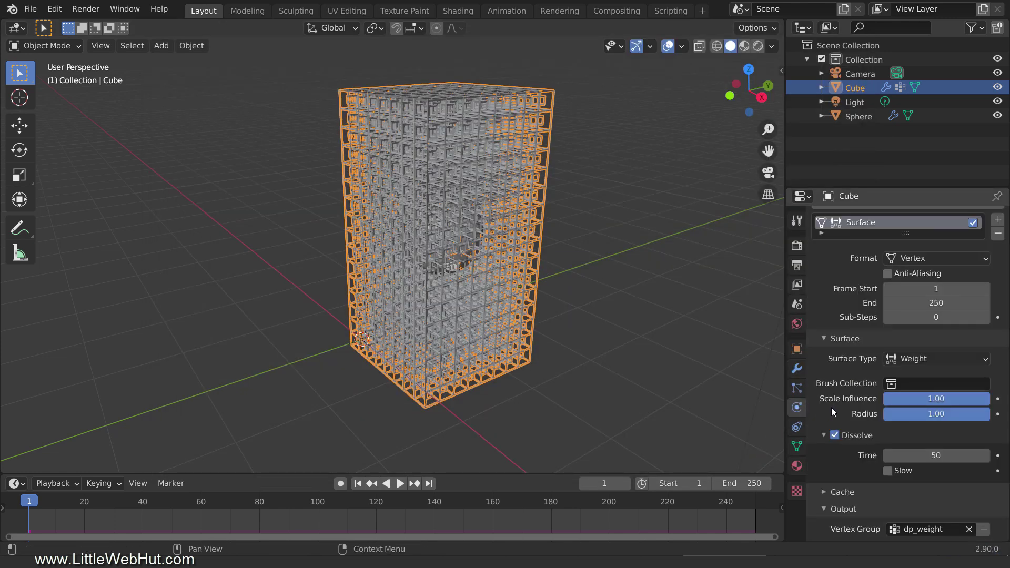
left_click(825, 493)
scroll(823, 493, "down", 8)
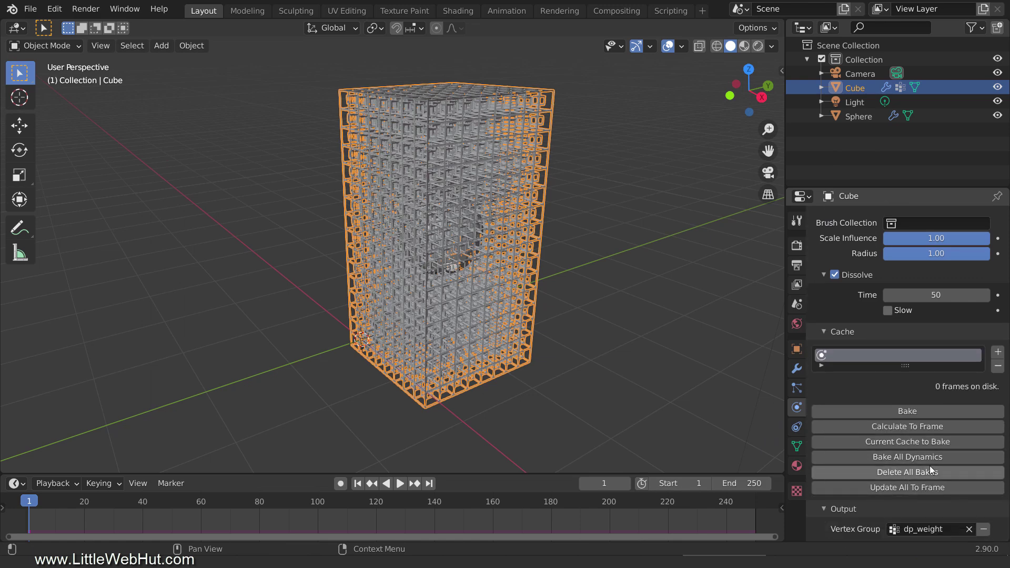
left_click(951, 458)
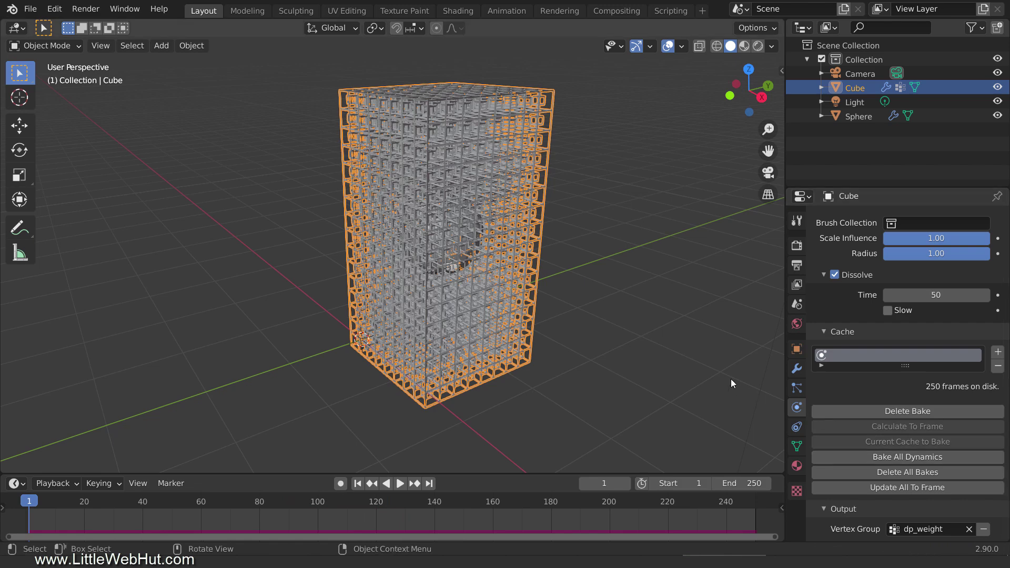
left_click(695, 348)
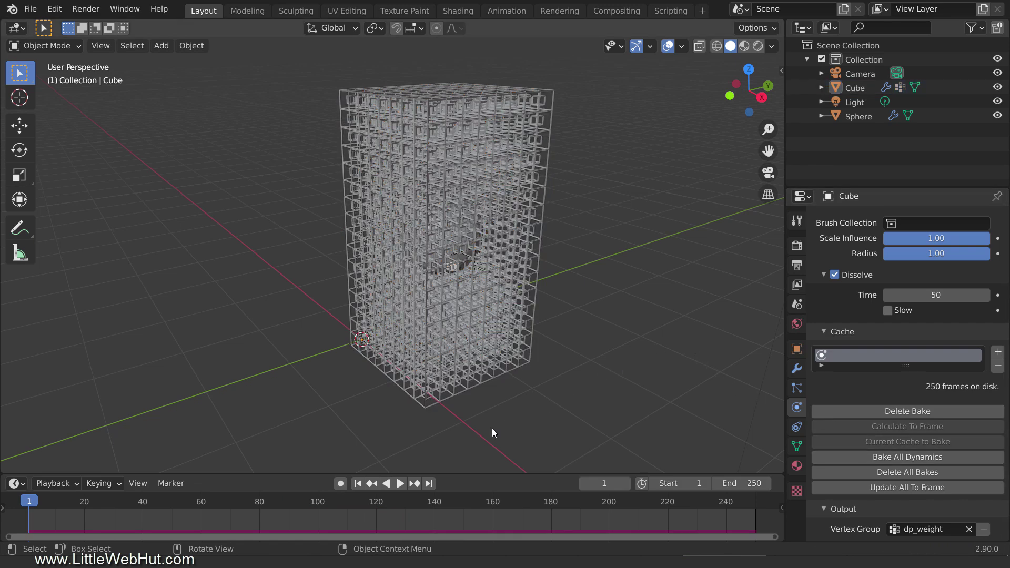
left_click(398, 483)
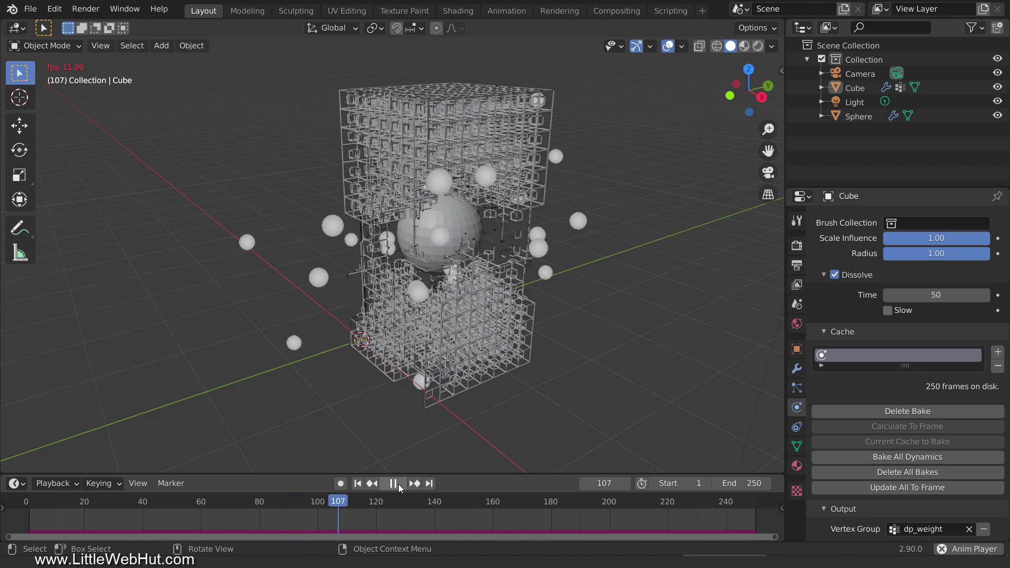
left_click(398, 484)
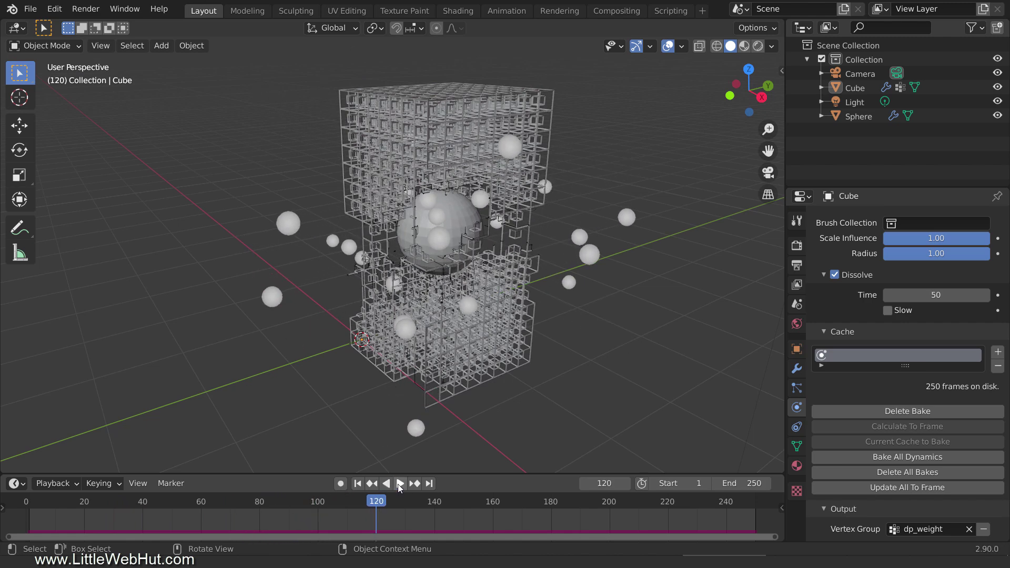
left_click(357, 483)
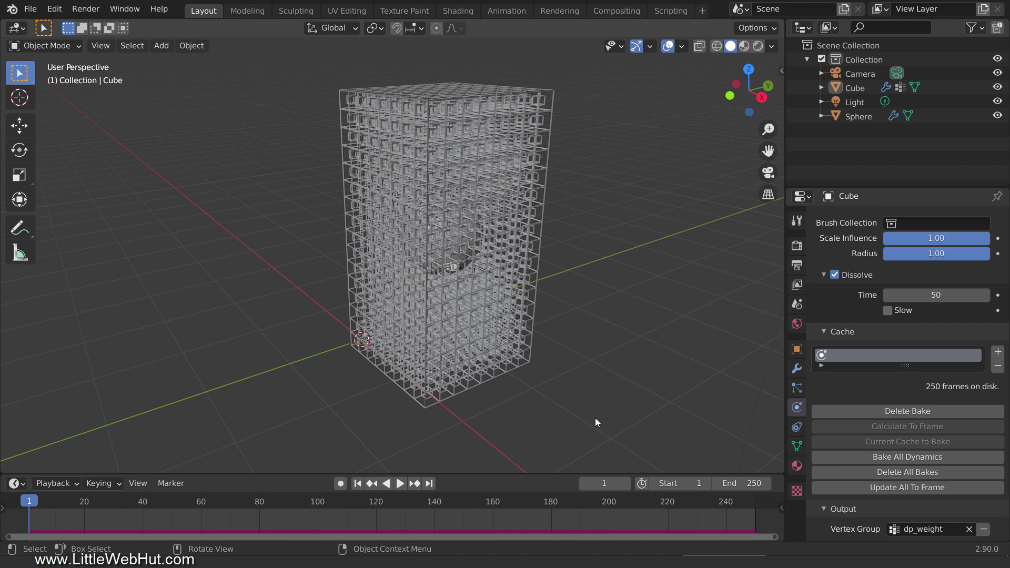
Show the render toggles in the Outliner, then disable the Sphere's viewport and render visibility
left_click(974, 28)
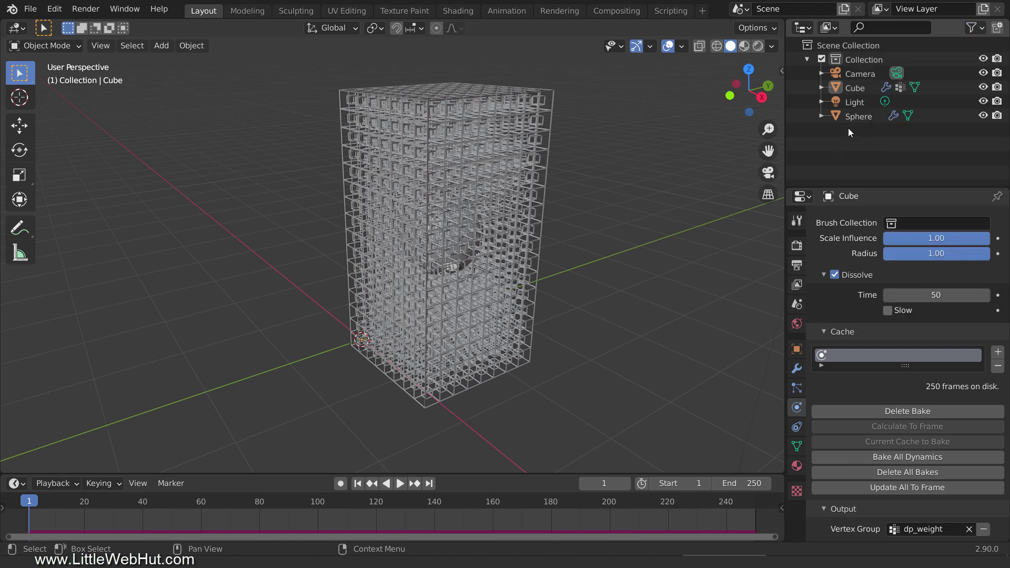
left_click(855, 117)
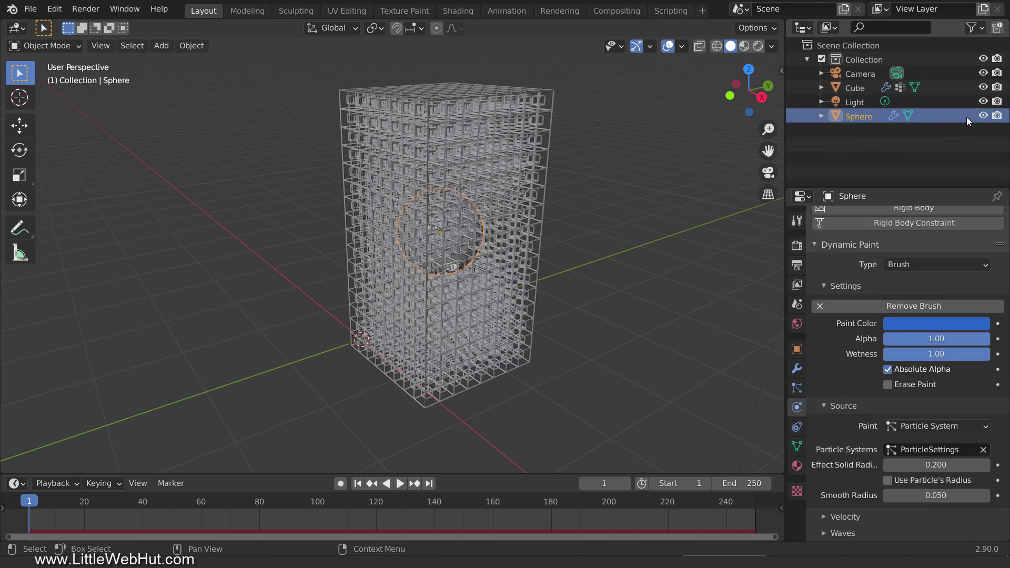
left_click(982, 117)
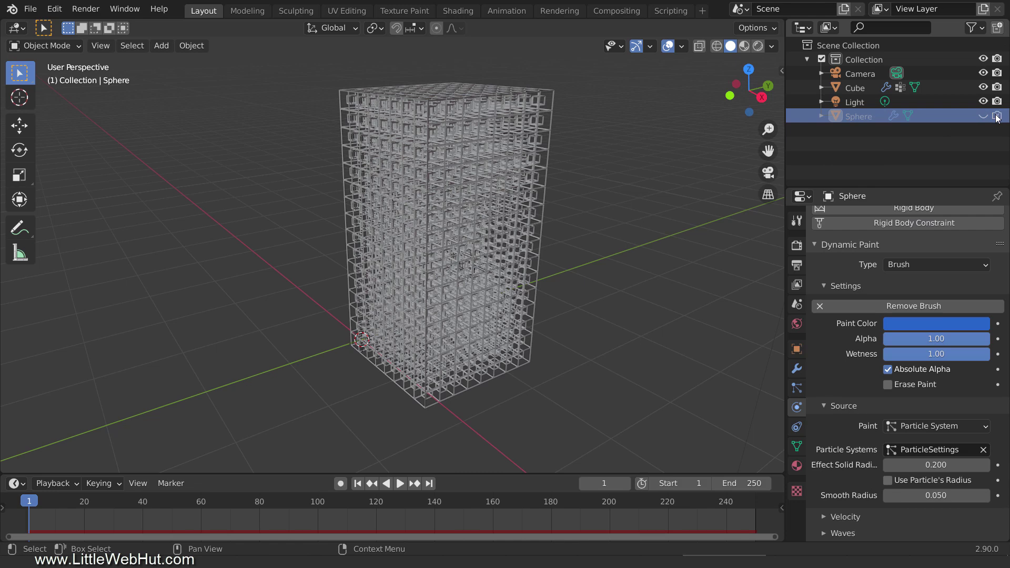
left_click(997, 116)
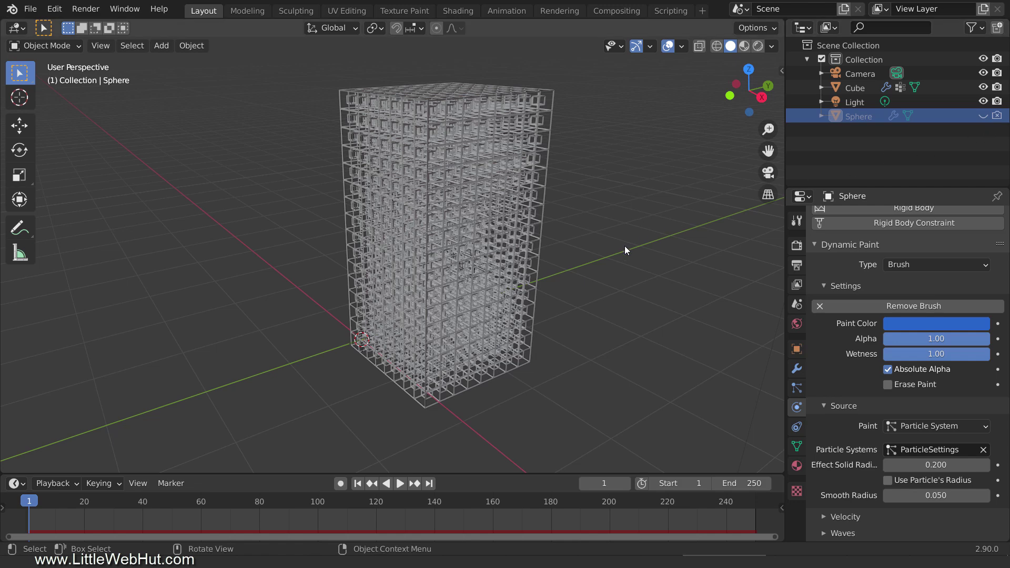
Give the Cube a new light-blue Material.001 with Metallic 1.0, then Shade Smooth it
left_click(531, 289)
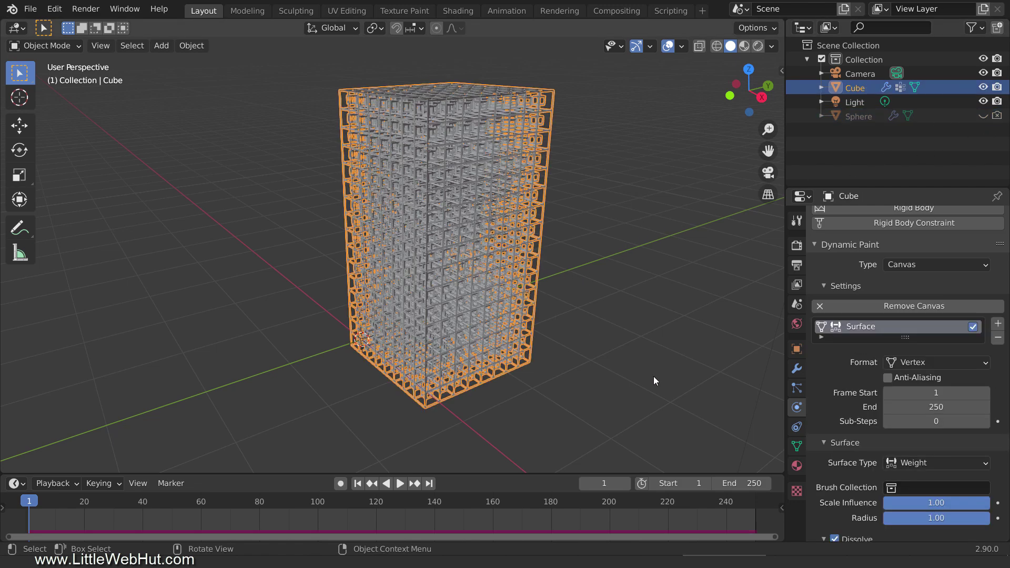
left_click(796, 466)
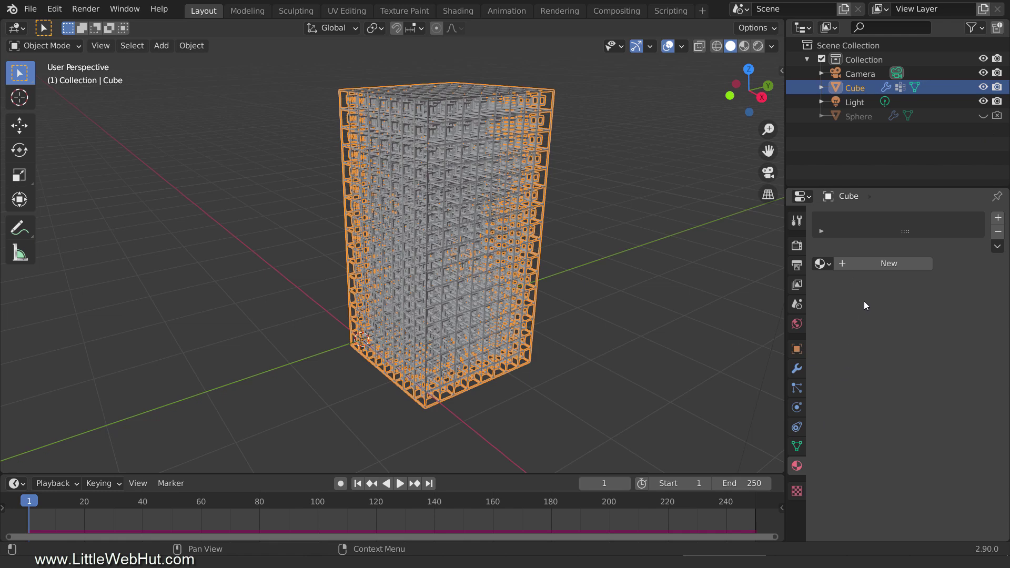
left_click(868, 265)
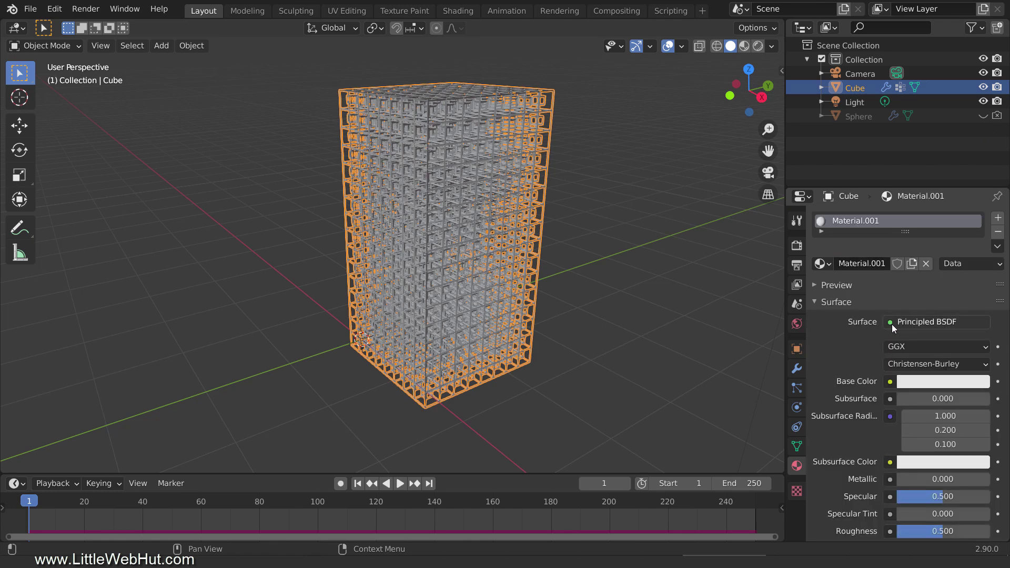
left_click(916, 380)
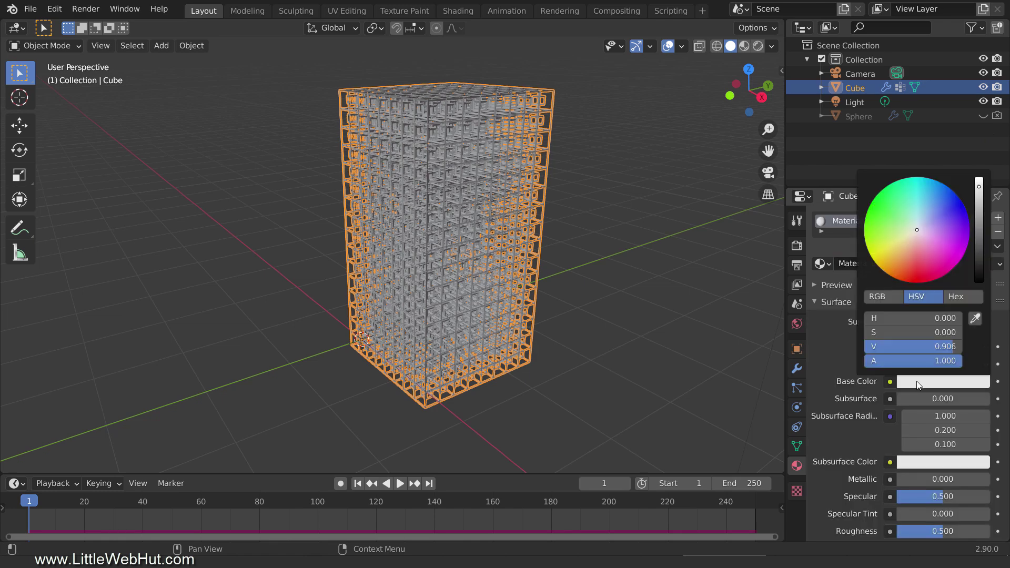
left_click(928, 203)
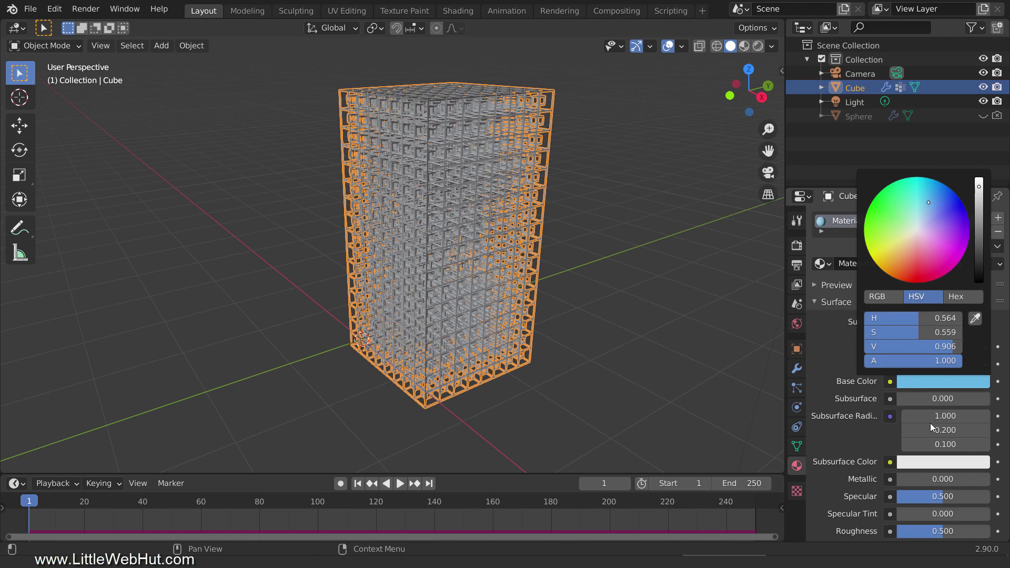
left_click_drag(925, 478, 992, 480)
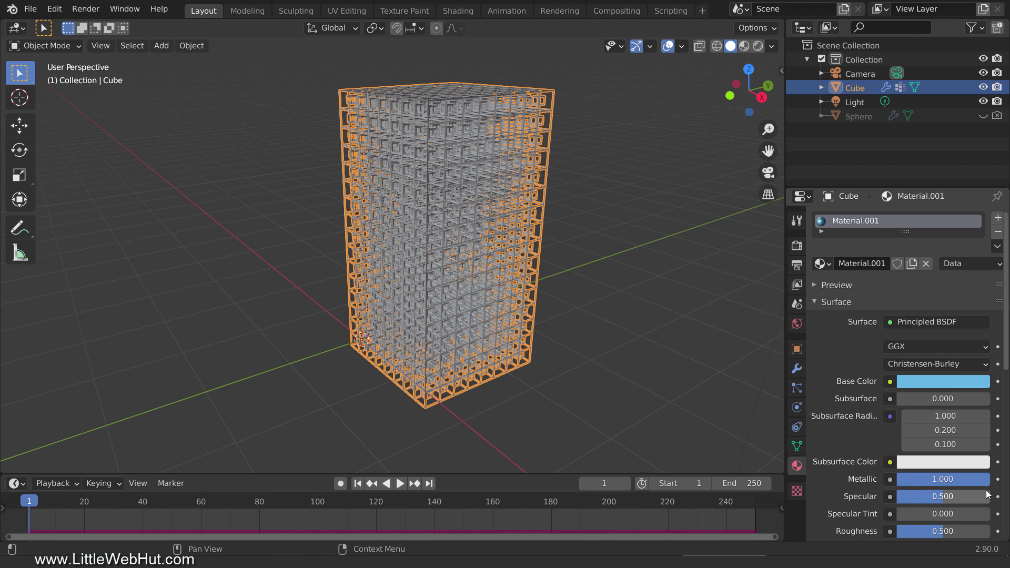
right_click(512, 265)
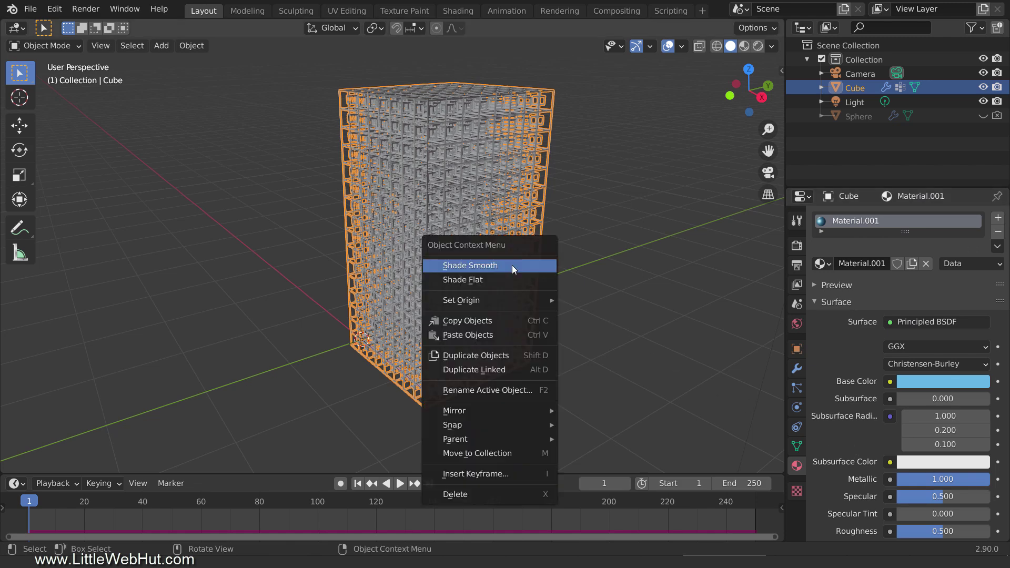
left_click(512, 265)
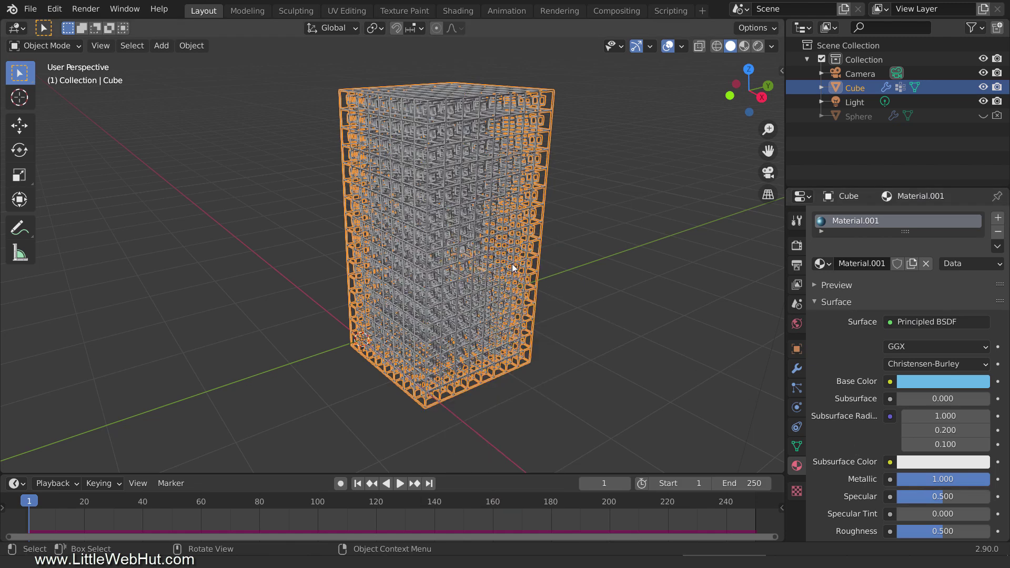
Set the point light's power to 5000 W
left_click(854, 102)
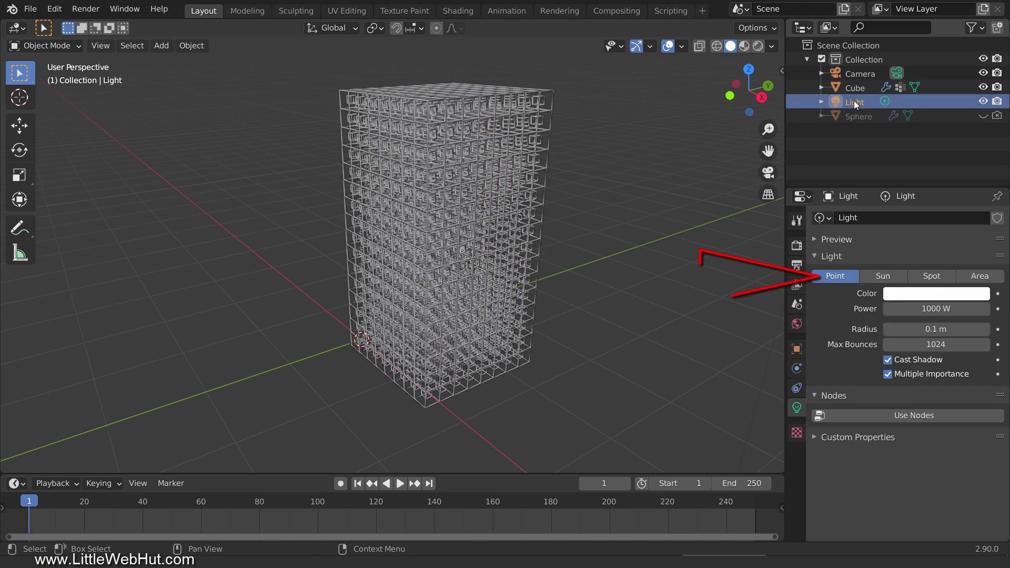
left_click(936, 310)
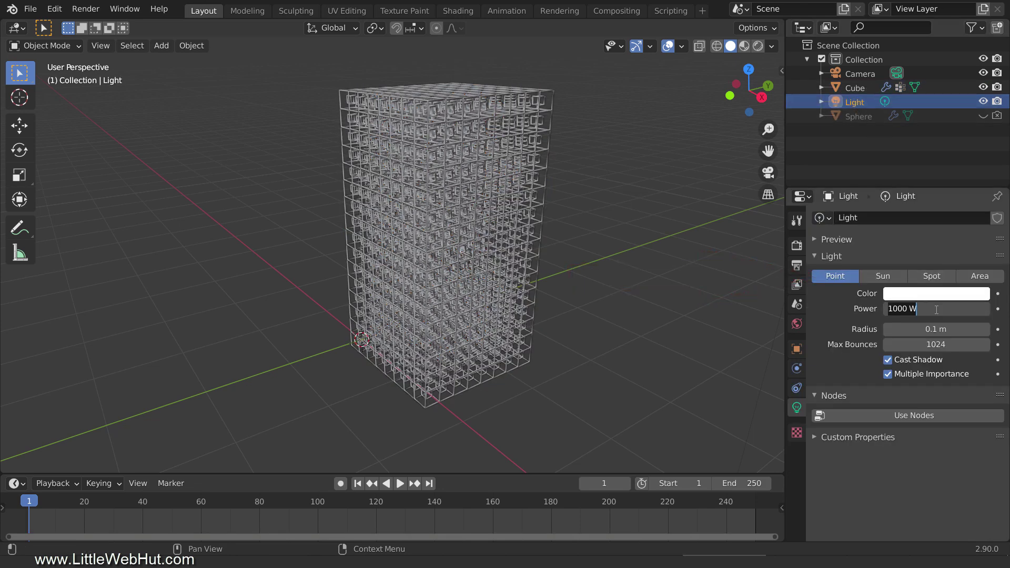
type("5000")
key("Return")
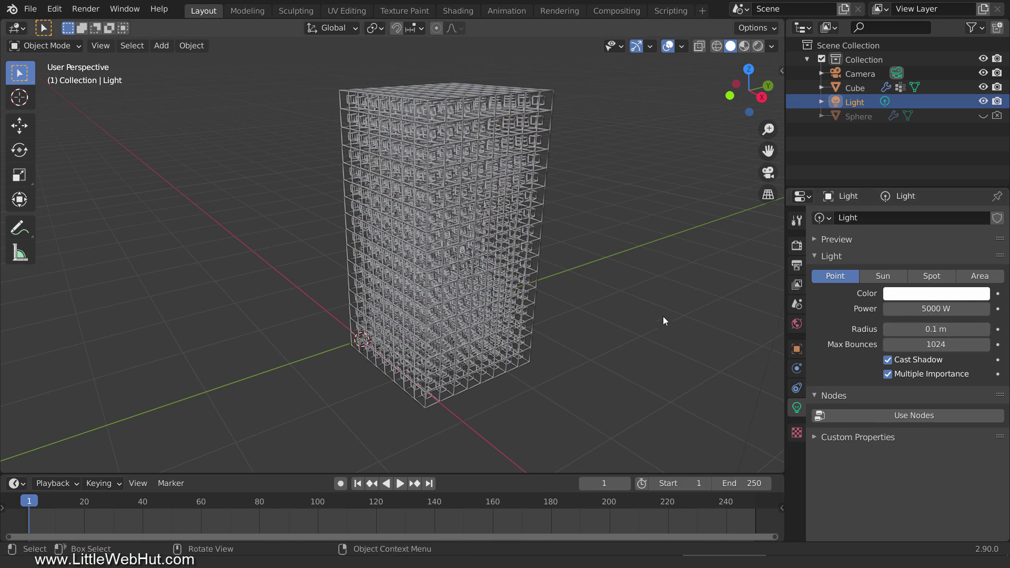
From top view, duplicate the light as Light.001 and place it on another side of the tower
key("KP_7")
scroll(620, 312, "down", 5)
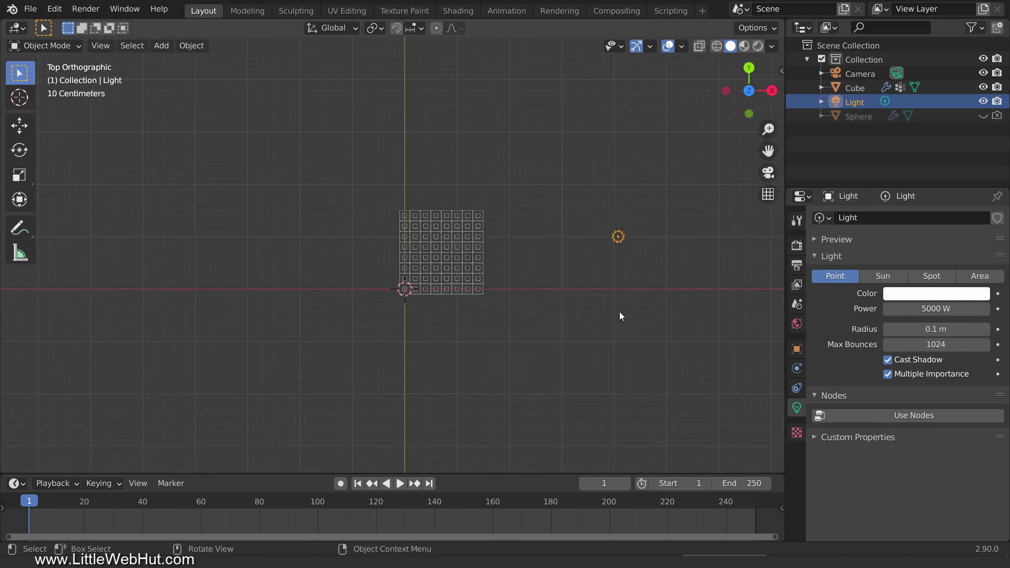
middle_click_drag(614, 320, 588, 234, "shift")
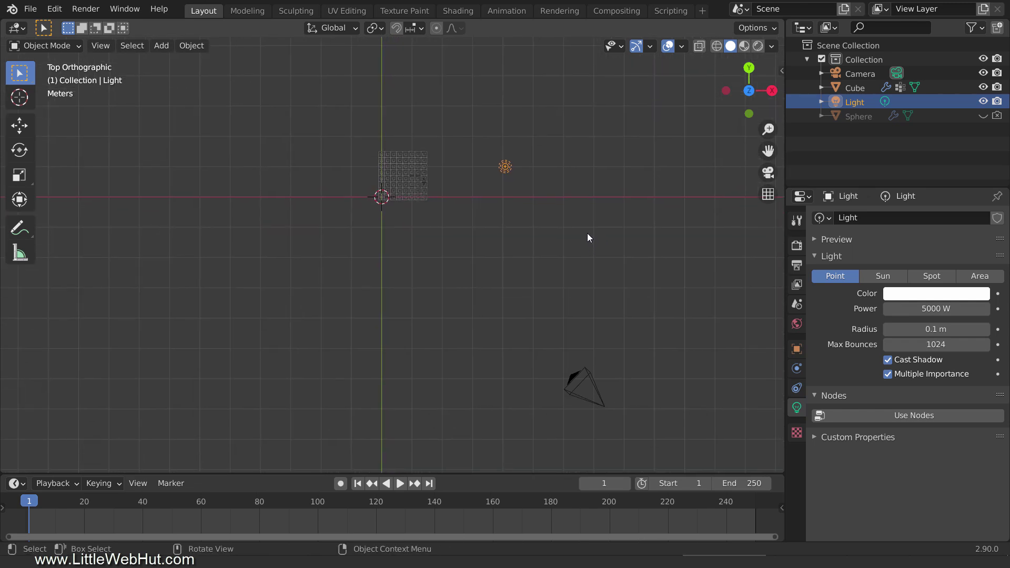
key("shift+d")
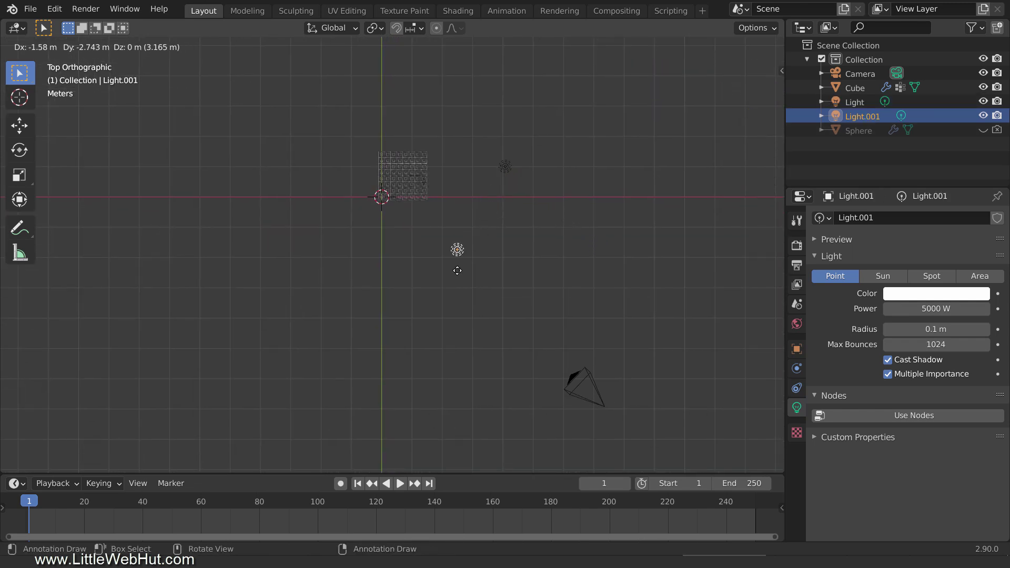
left_click(404, 296)
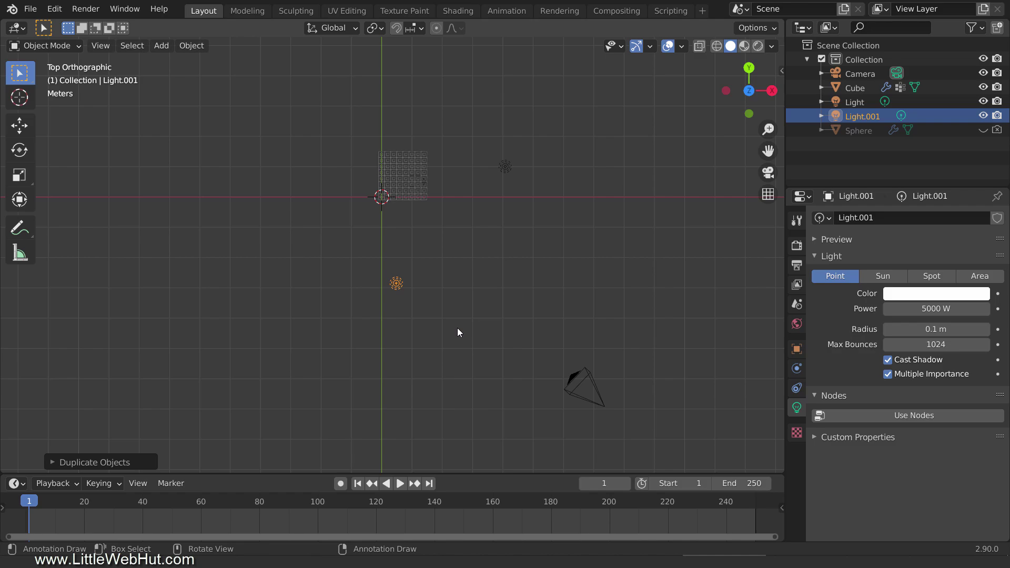
middle_click_drag(457, 329, 380, 357)
scroll(461, 257, "up", 6)
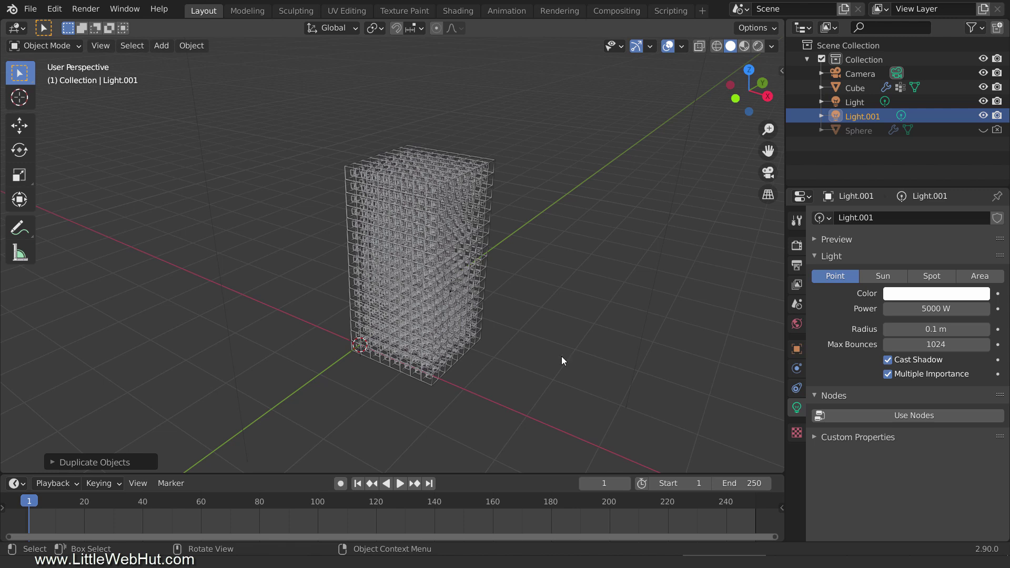
Set the World background colour to black by dropping its value to 0
left_click(797, 324)
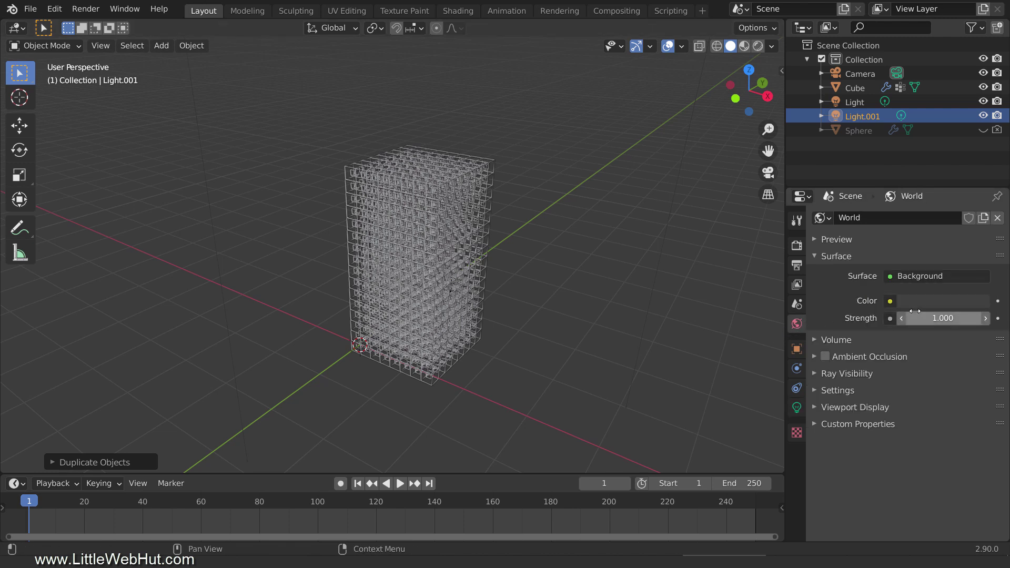
left_click(933, 301)
left_click_drag(982, 176, 979, 202)
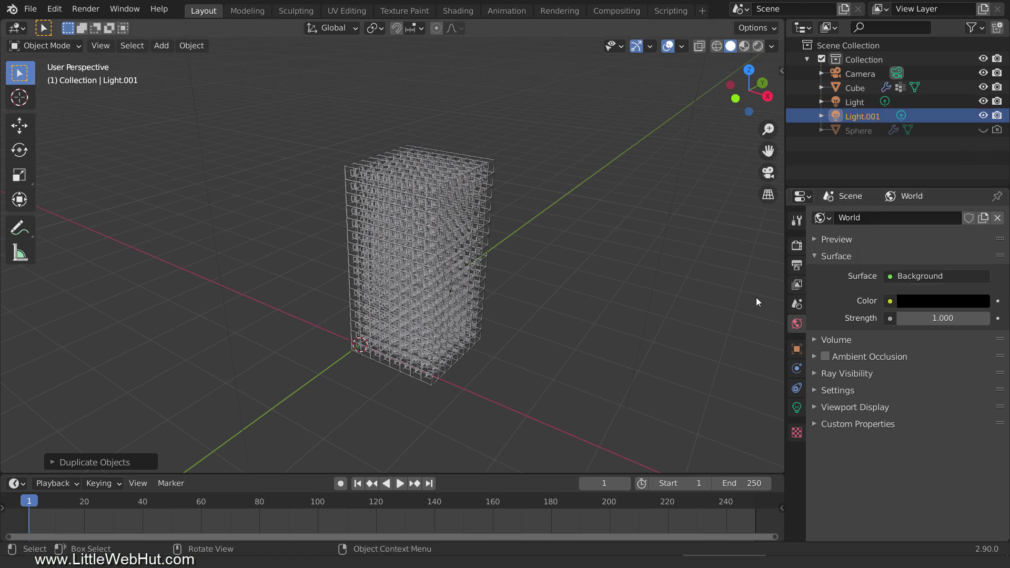